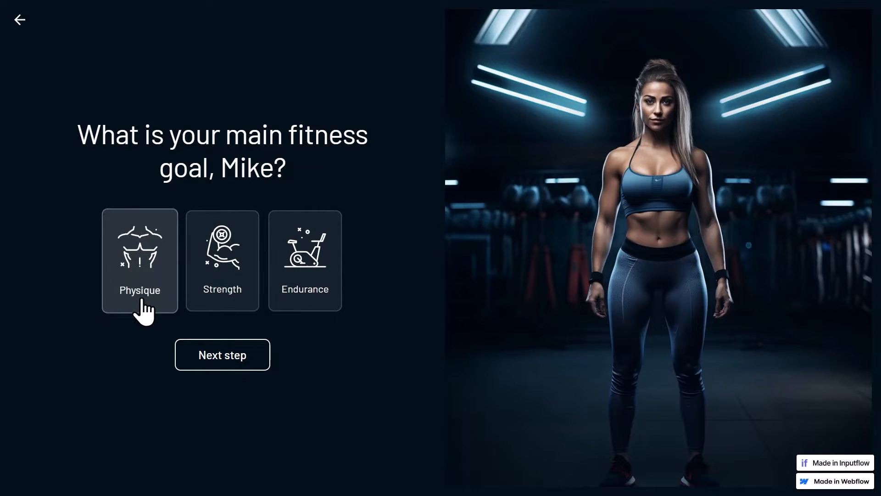
Try the Endurance, Strength and Physique answers to the main fitness goal question in the live form to compare their follow-up questions
left_click(309, 303)
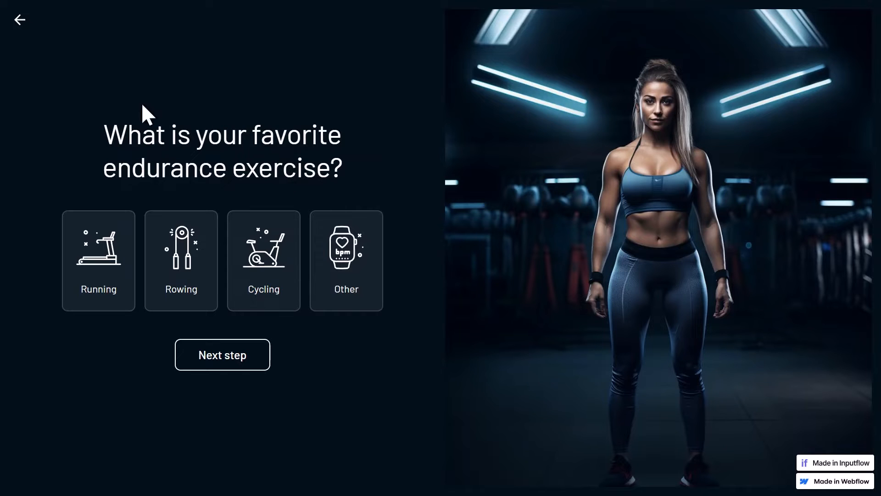
left_click(19, 20)
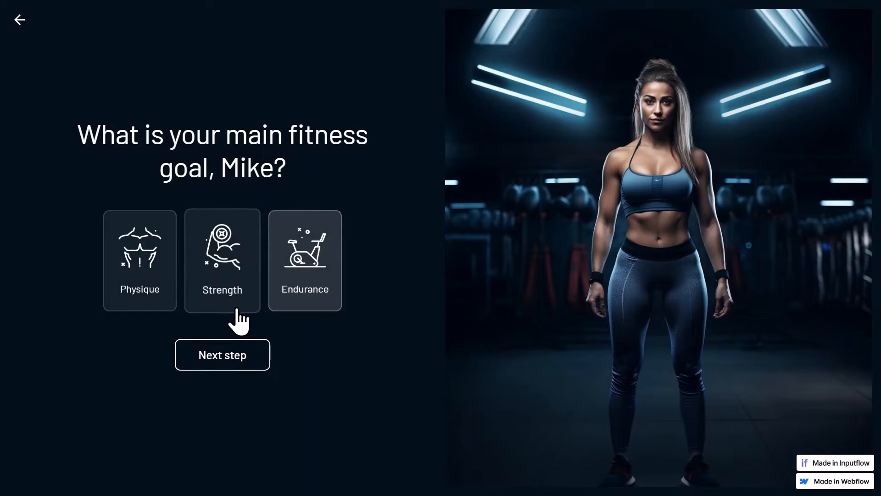
left_click(237, 301)
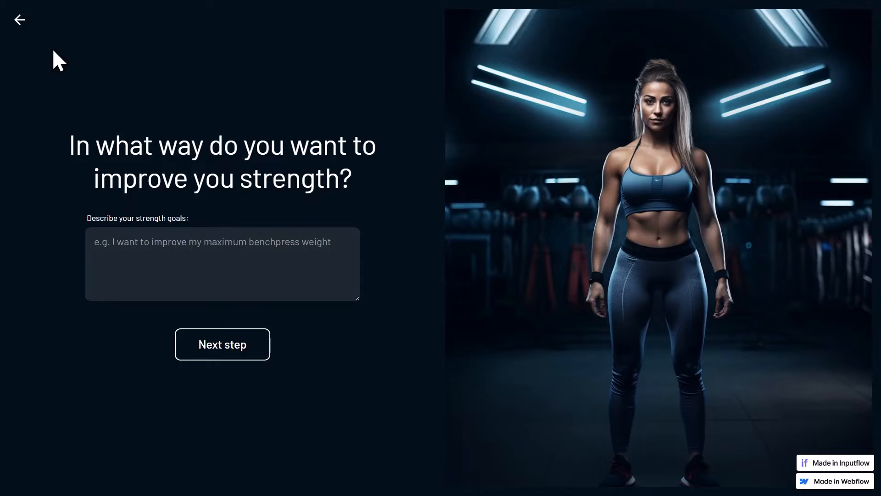
left_click(19, 20)
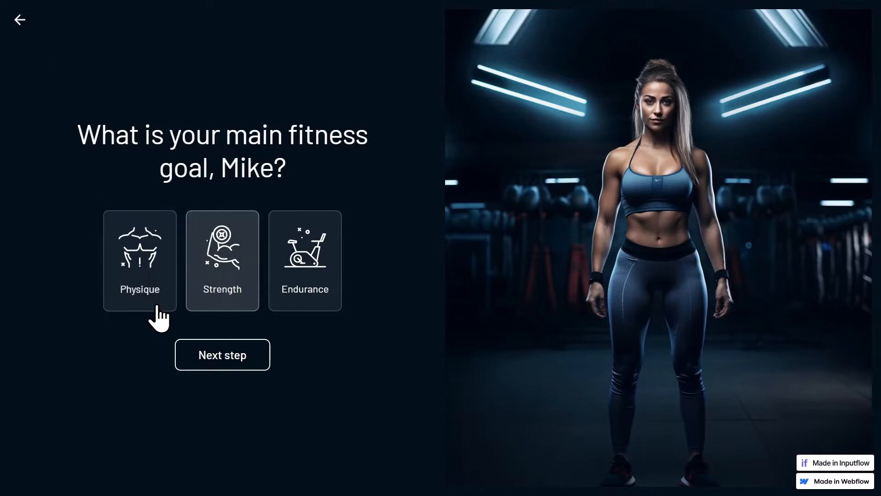
left_click(152, 297)
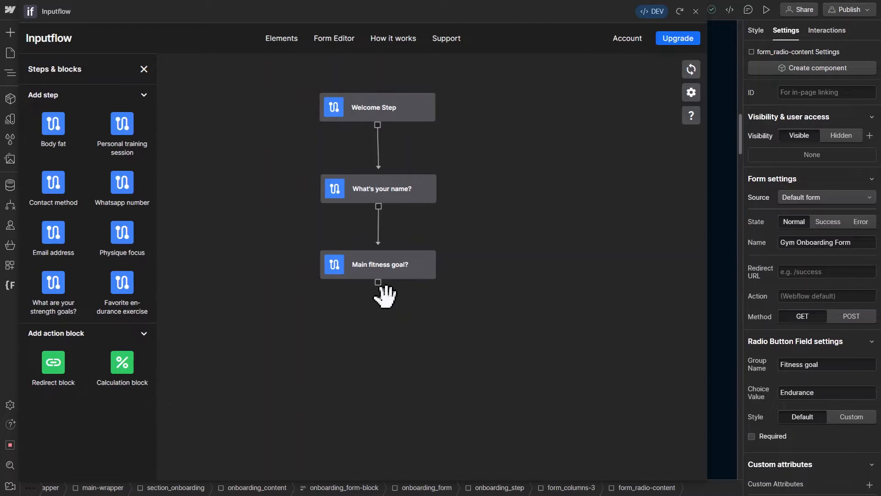
Add the Favorite endurance exercise and What are your strength goals? steps side by side below the Main fitness goal? step in the Inputflow form editor
left_click_drag(291, 295, 314, 262)
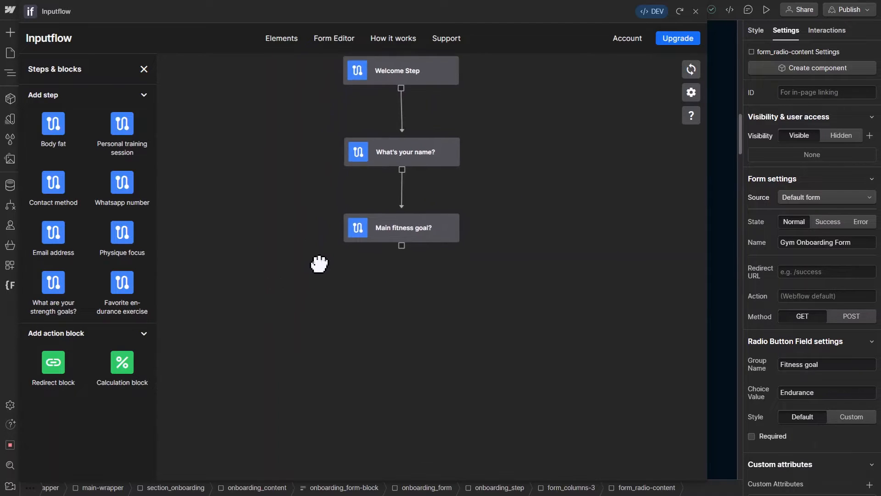
scroll(430, 248, "up", 1)
scroll(431, 248, "up", 1)
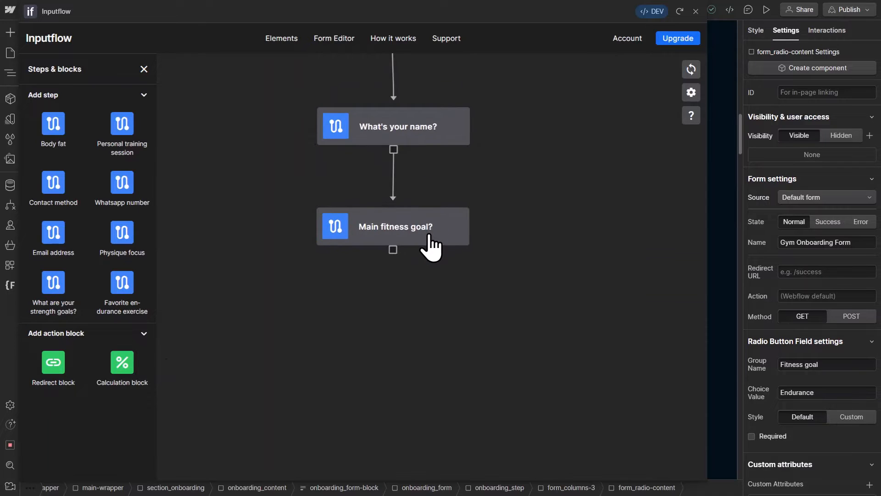
scroll(431, 248, "down", 1)
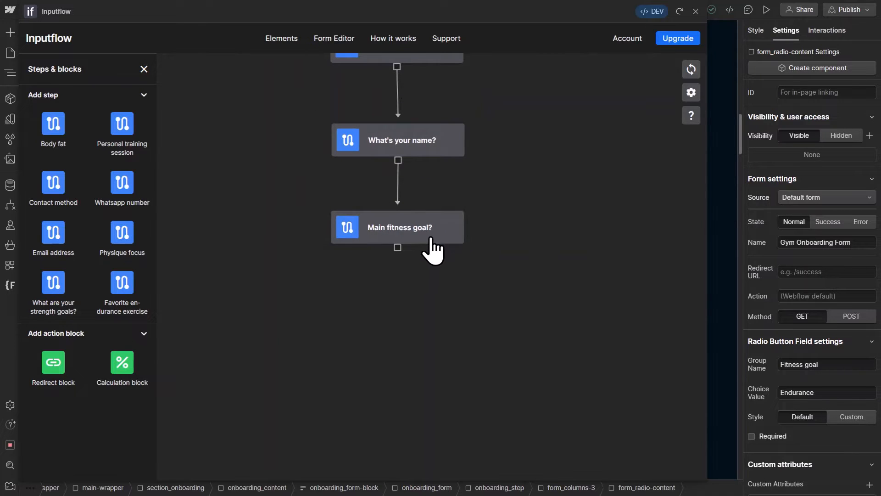
left_click_drag(468, 250, 487, 249)
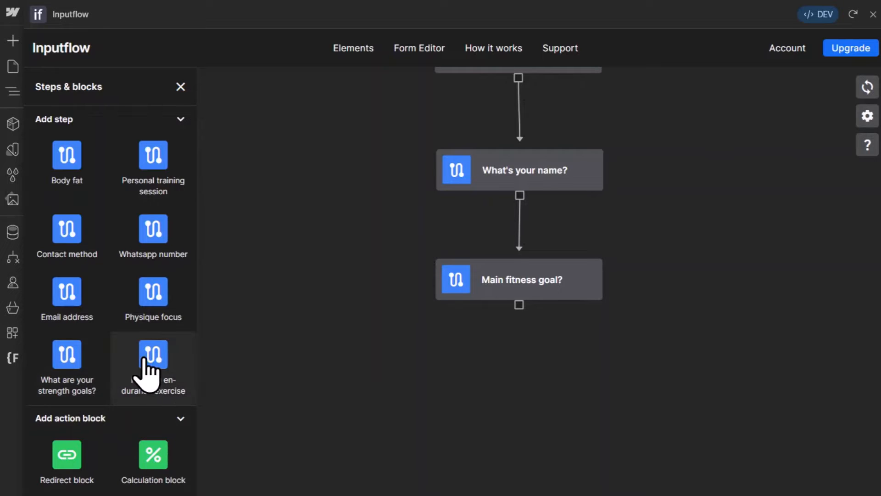
left_click_drag(147, 370, 668, 433)
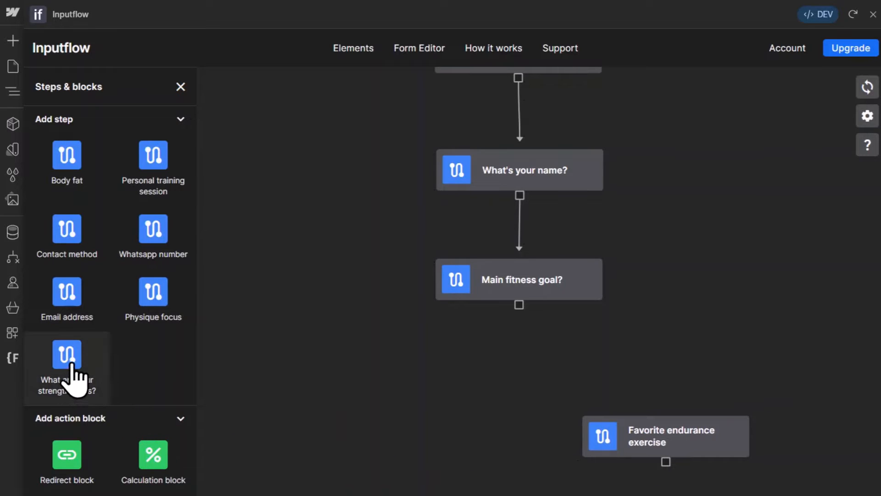
left_click_drag(75, 379, 522, 449)
left_click_drag(604, 436, 684, 430)
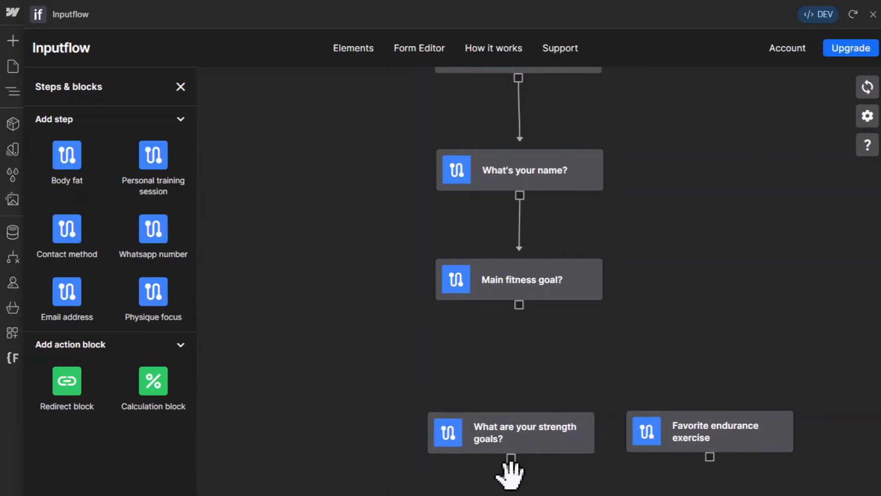
Add the Physique focus step to the flow, on the left of the What are your strength goals? step
scroll(432, 480, "down", 2)
scroll(430, 485, "down", 1)
left_click_drag(343, 471, 356, 437)
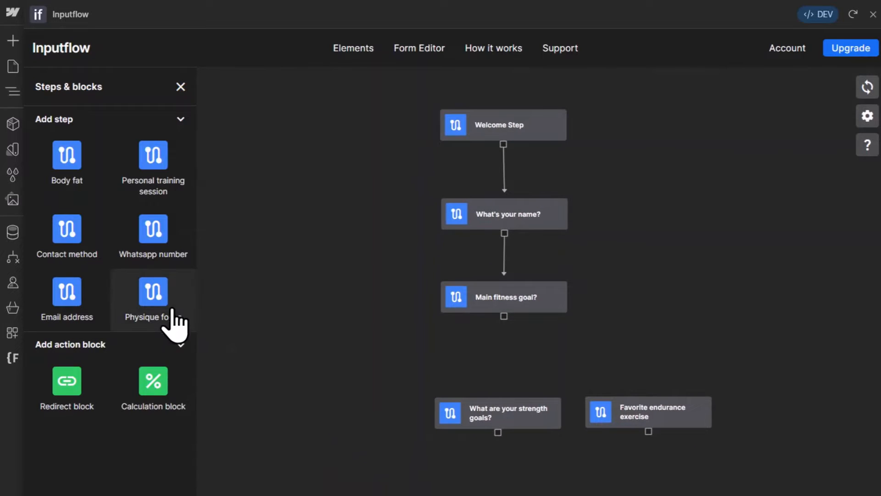
left_click_drag(173, 321, 391, 412)
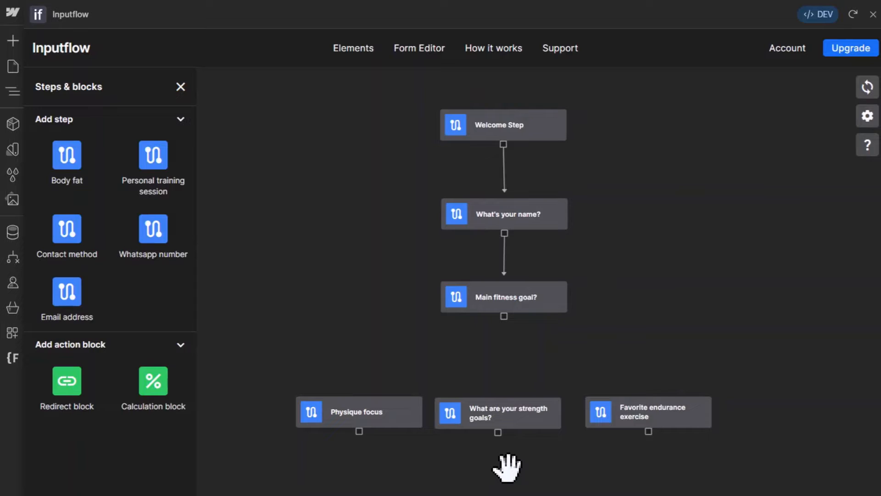
Connect the Main fitness goal? step to the Favorite endurance exercise, What are your strength goals? and Physique focus steps
scroll(507, 467, "up", 1)
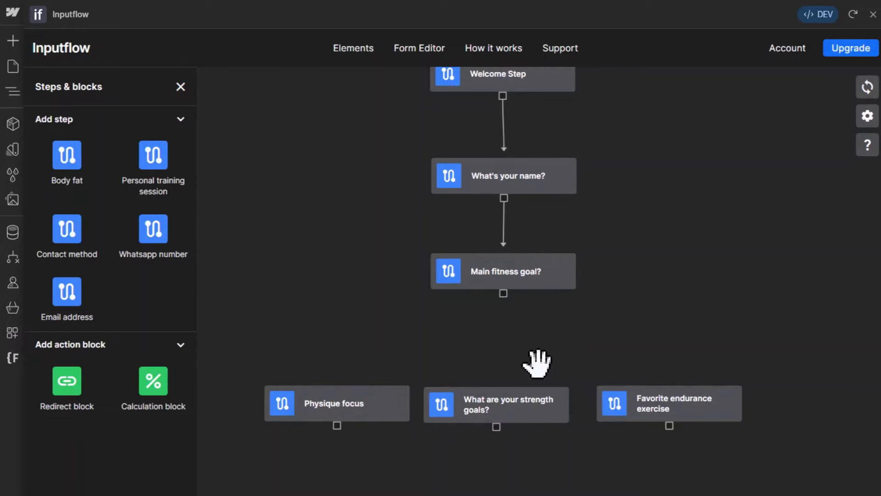
left_click(502, 295)
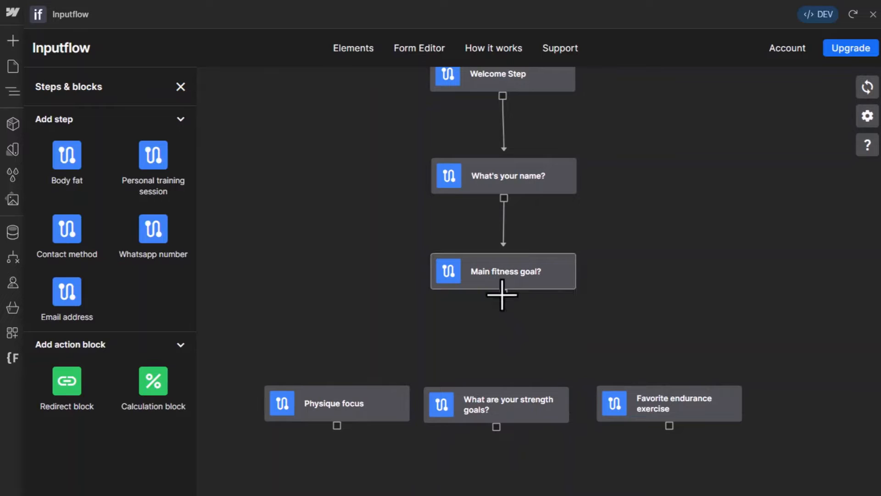
left_click_drag(502, 295, 675, 395)
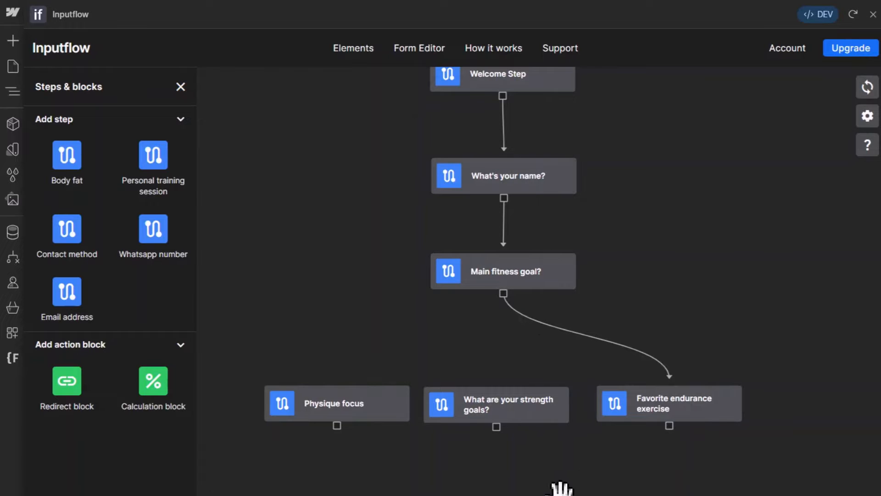
left_click_drag(627, 433, 626, 413)
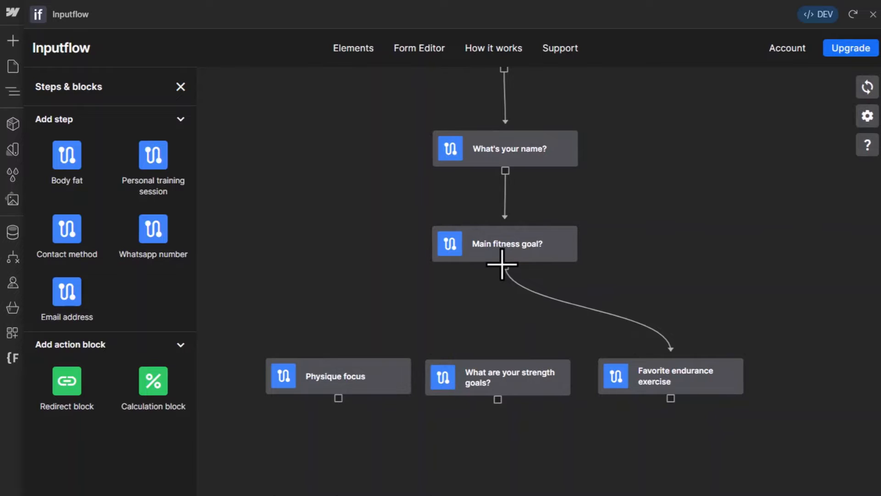
left_click_drag(502, 264, 498, 374)
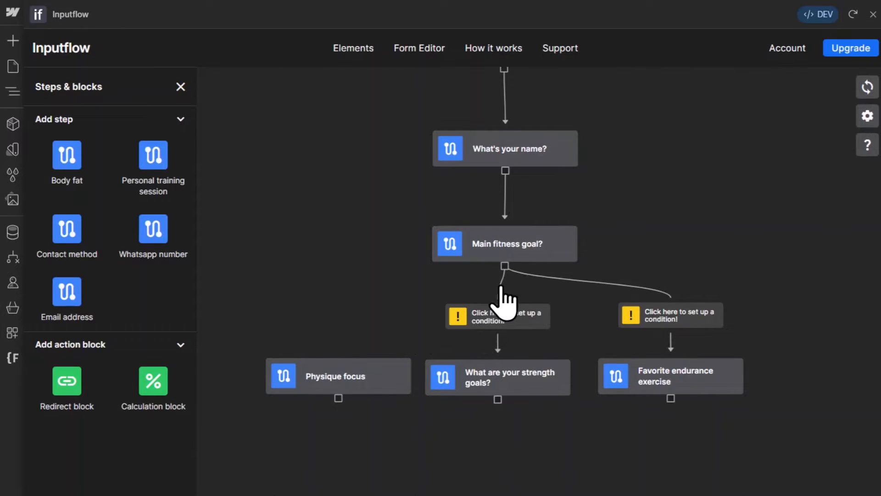
left_click_drag(504, 264, 415, 328)
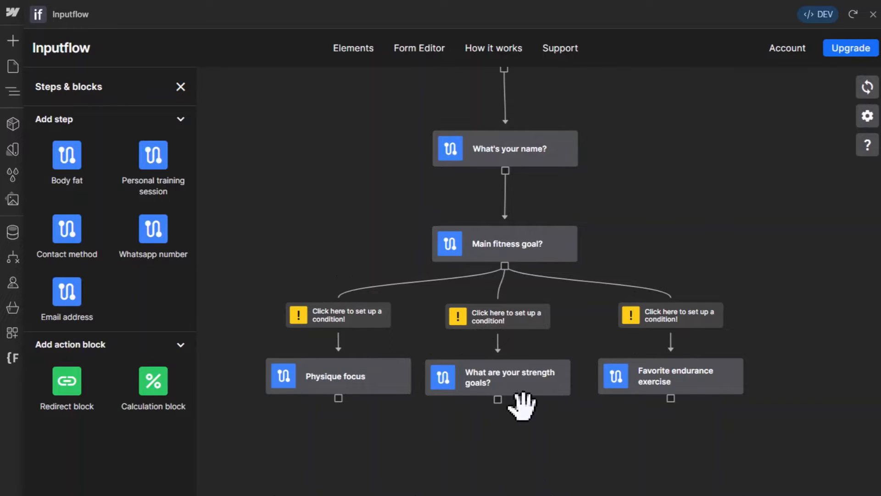
Move the three follow-up steps and their condition blocks further down to give the branches below Main fitness goal? more room
left_click_drag(523, 385, 523, 443)
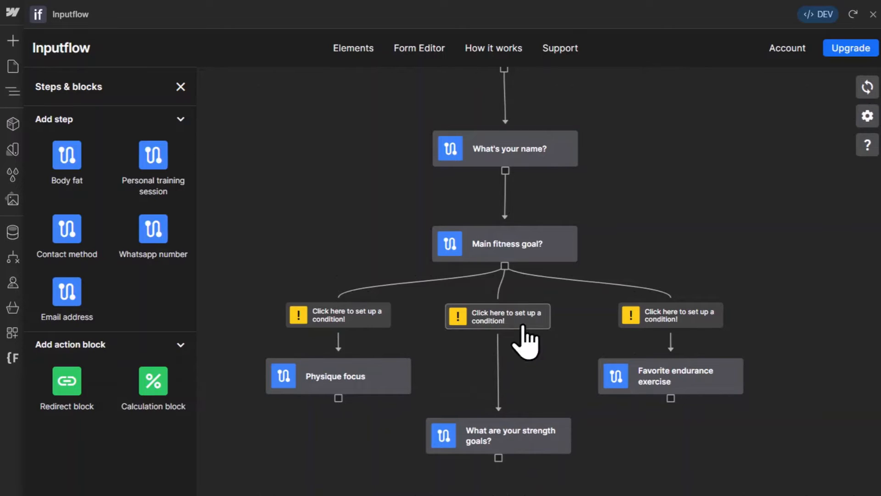
left_click_drag(521, 327, 524, 365)
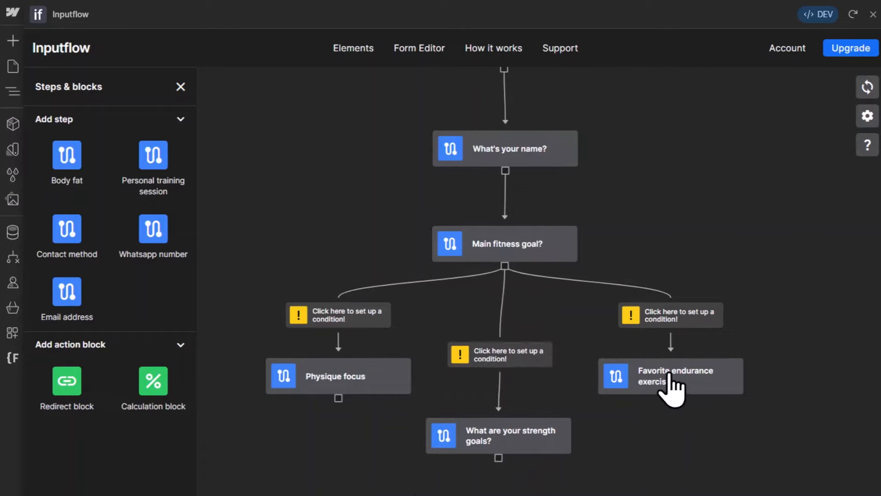
left_click_drag(673, 385, 669, 425)
left_click_drag(661, 332, 659, 352)
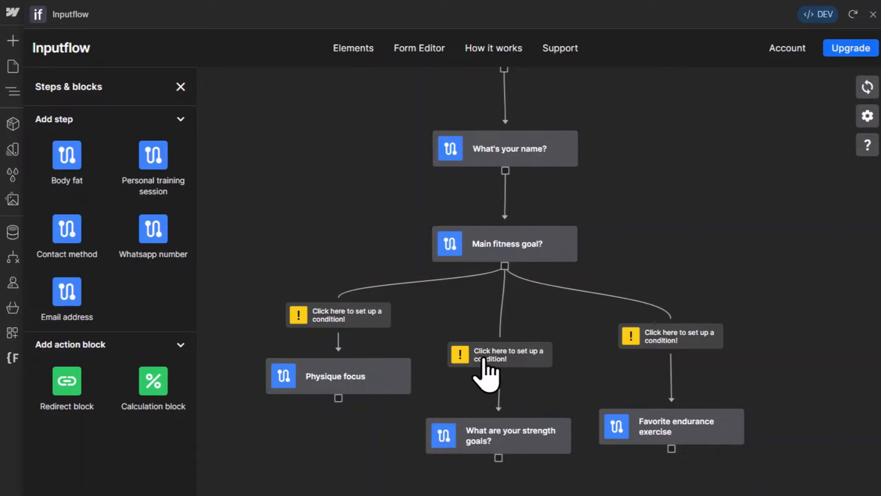
left_click_drag(350, 366, 347, 423)
left_click_drag(350, 324, 351, 352)
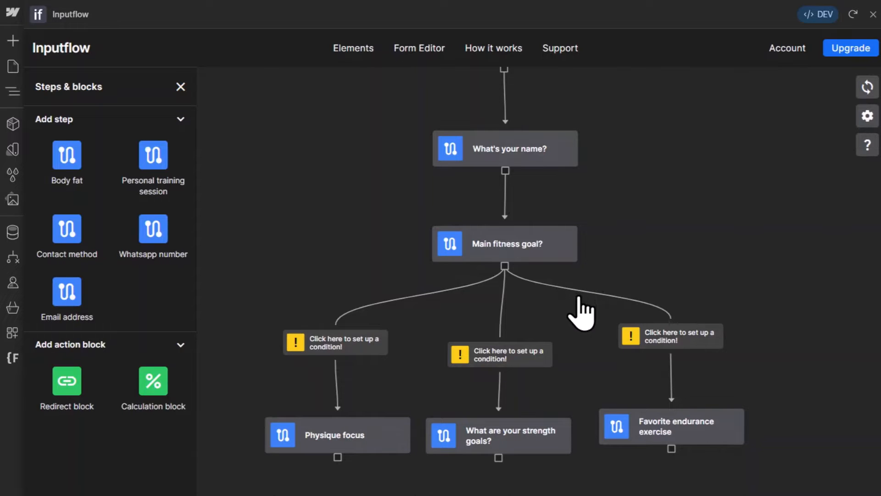
Create a condition on the connection from Main fitness goal? to Favorite endurance exercise, with the Fitness goal radio group as its element
scroll(580, 387, "up", 1)
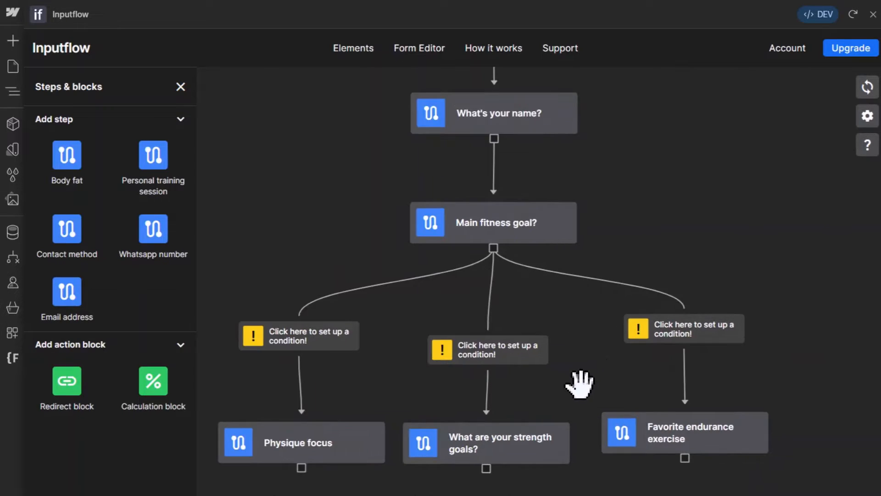
left_click_drag(581, 386, 624, 376)
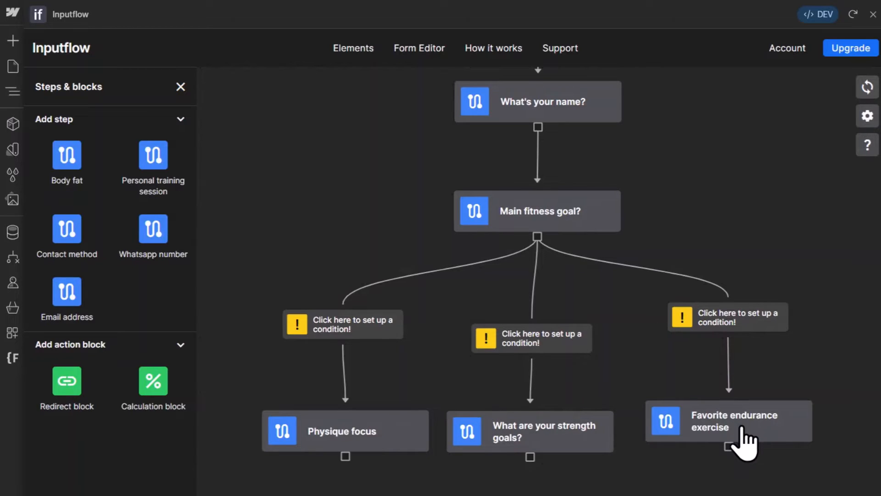
left_click(773, 340)
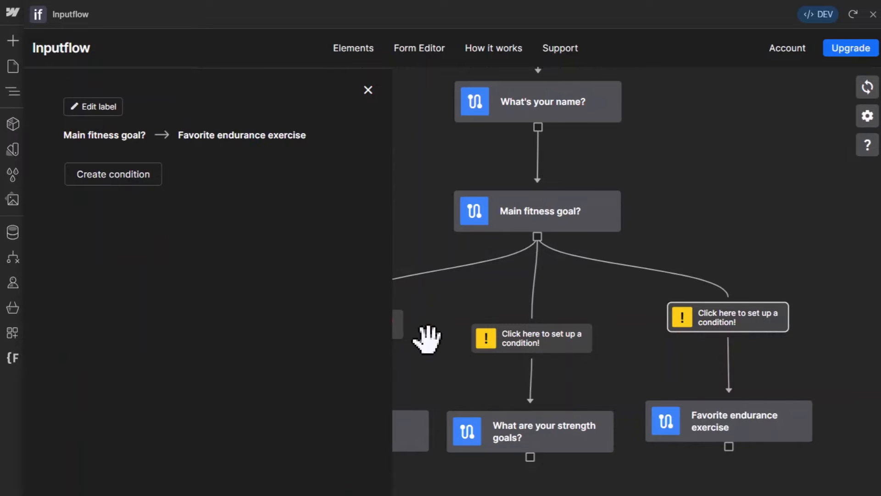
left_click(137, 174)
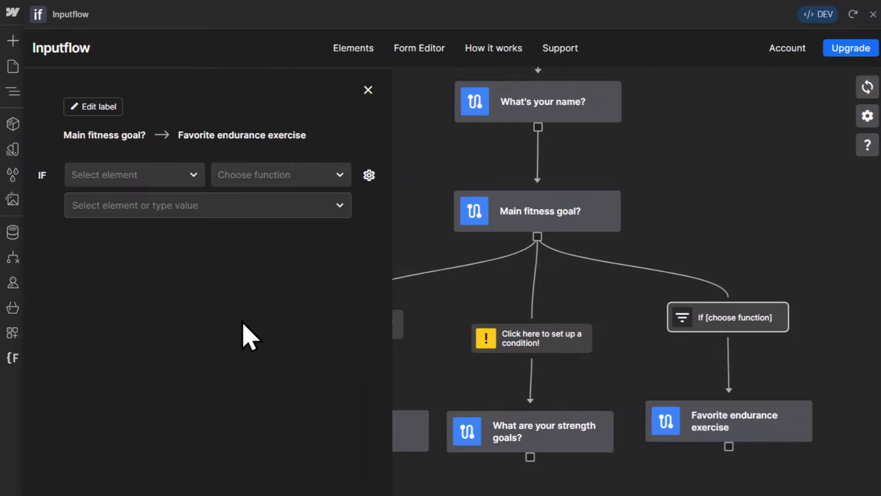
left_click(193, 179)
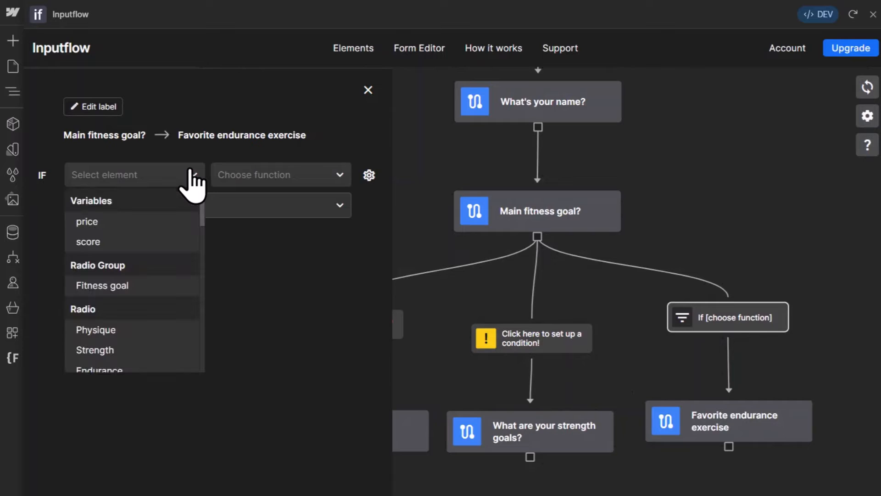
left_click(133, 286)
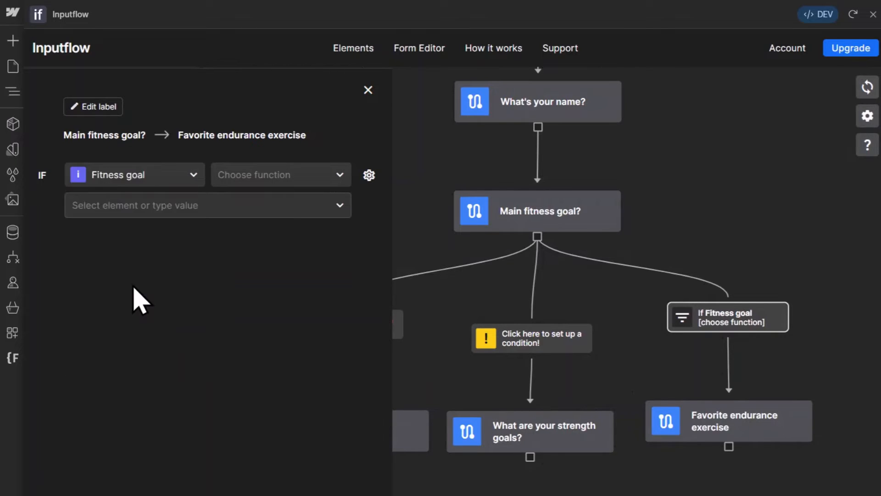
Return to the page design and check the group name and choice value of the Physique, Strength and Endurance radio buttons
left_click(348, 52)
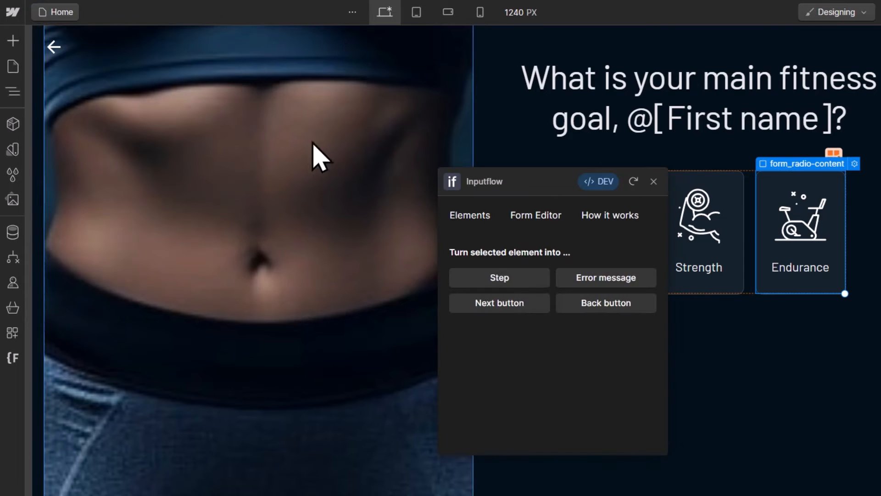
left_click_drag(517, 179, 291, 194)
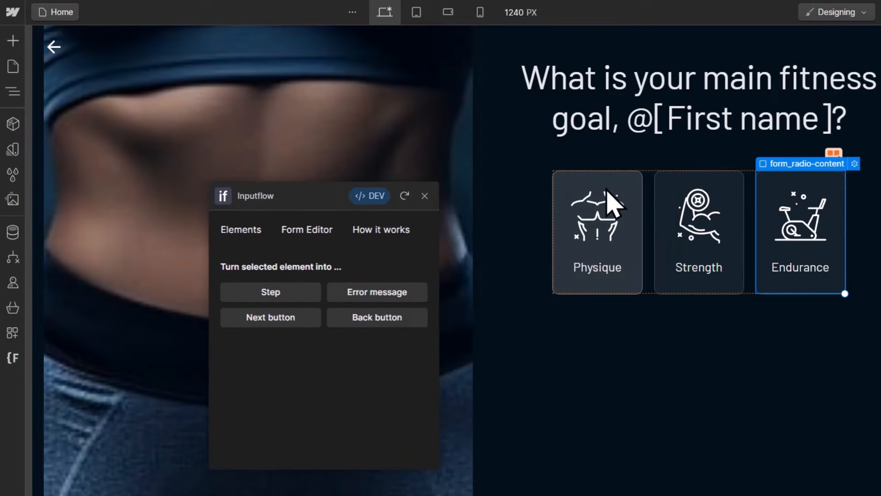
left_click(630, 177)
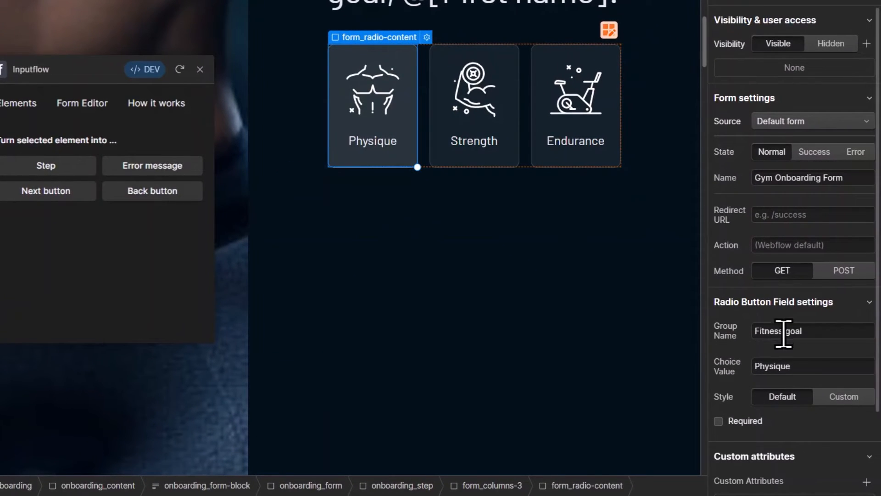
left_click(511, 69)
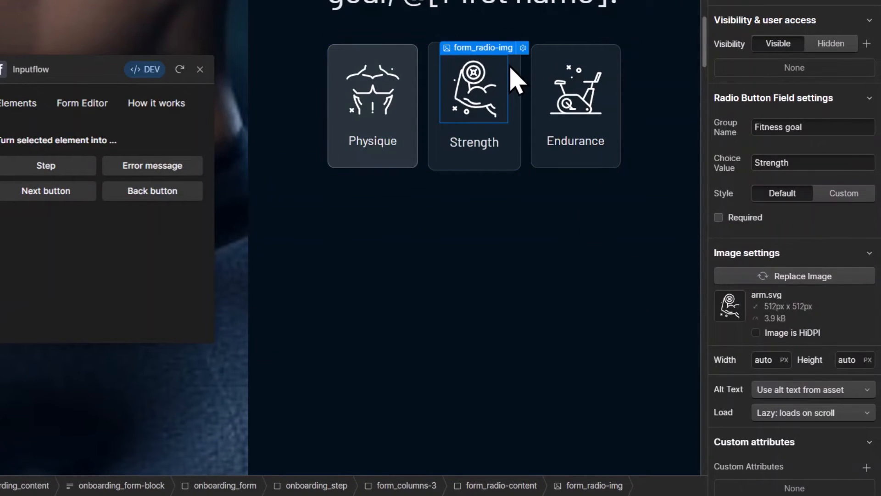
left_click(519, 85)
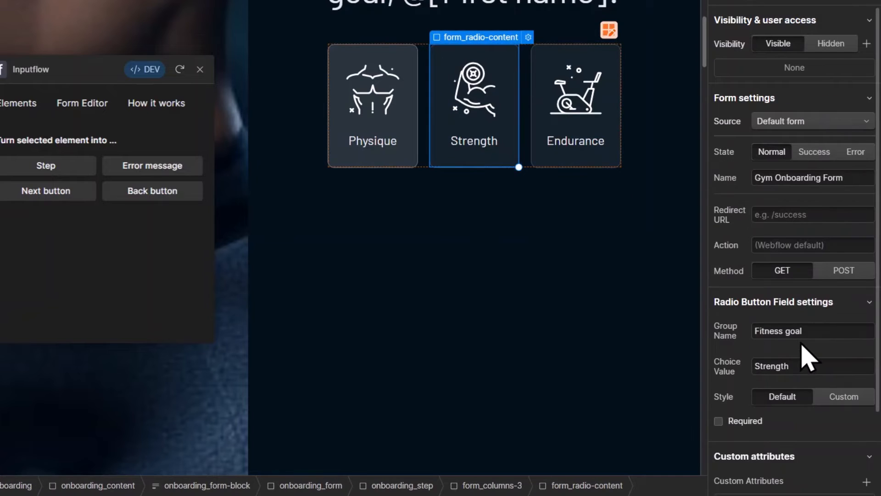
left_click(548, 53)
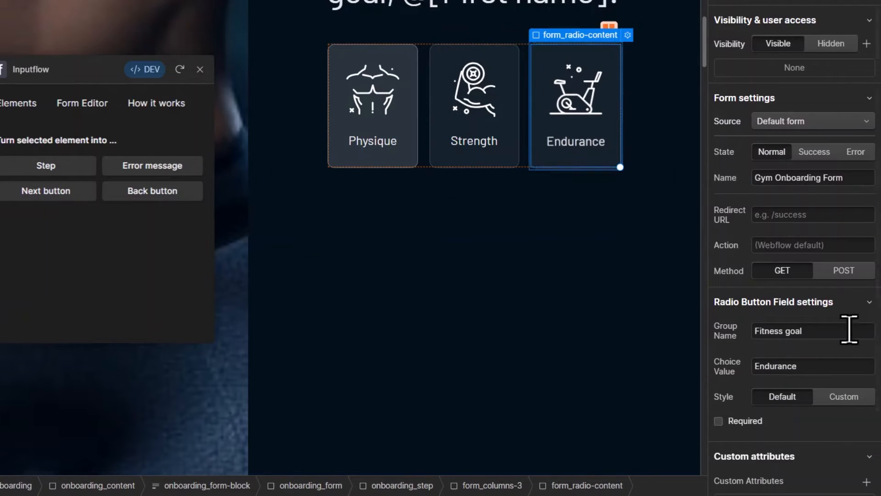
Back in the form flow, complete the condition leading to Favorite endurance exercise as Fitness goal is Endurance
left_click(99, 113)
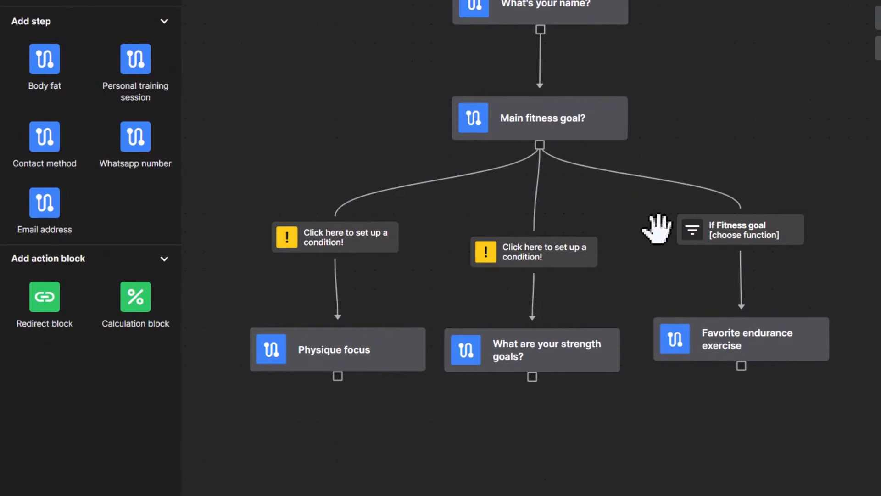
left_click(721, 237)
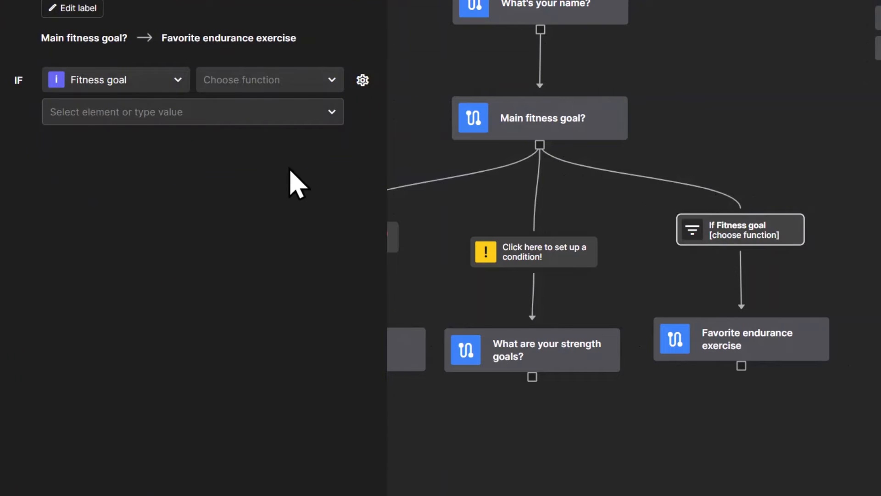
left_click(61, 79)
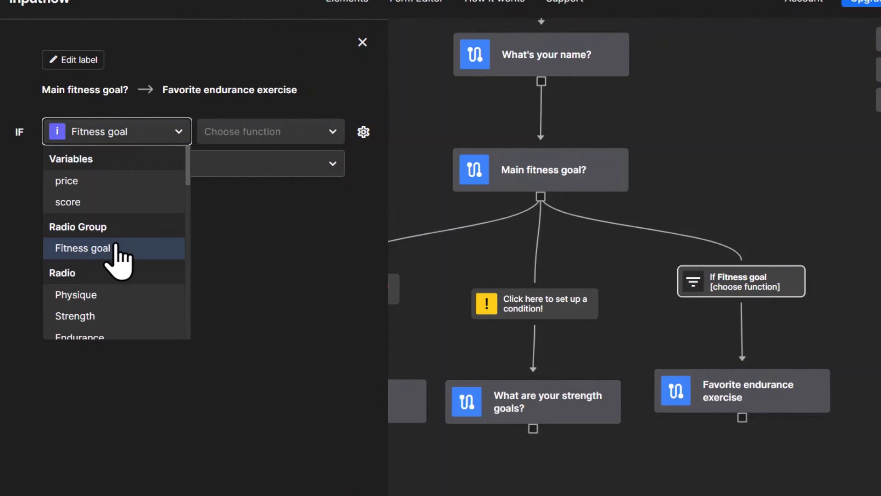
left_click(116, 248)
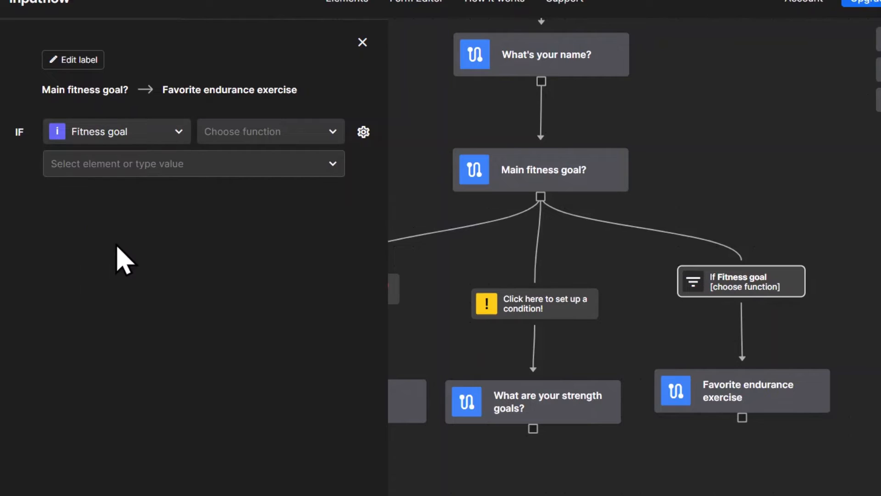
left_click(253, 138)
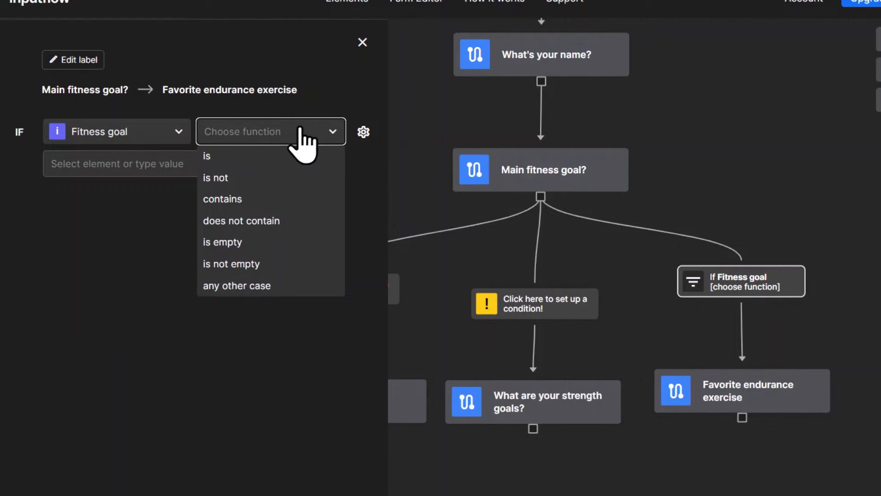
left_click(267, 159)
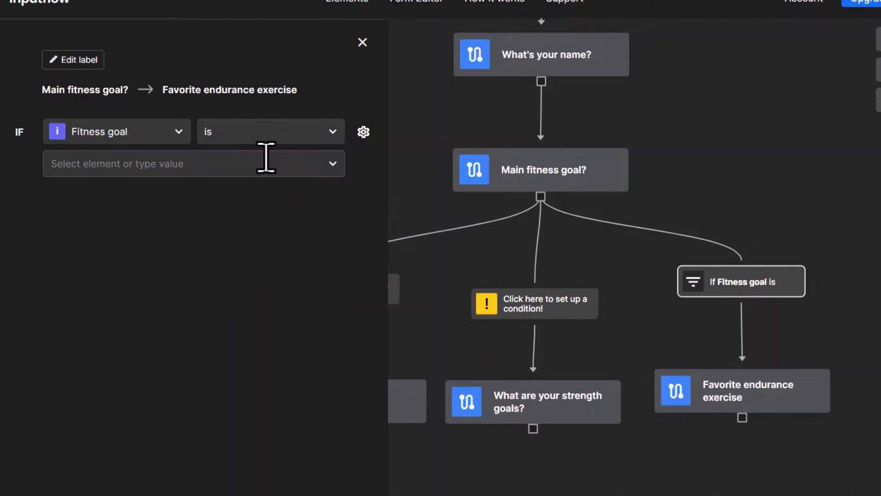
left_click(331, 163)
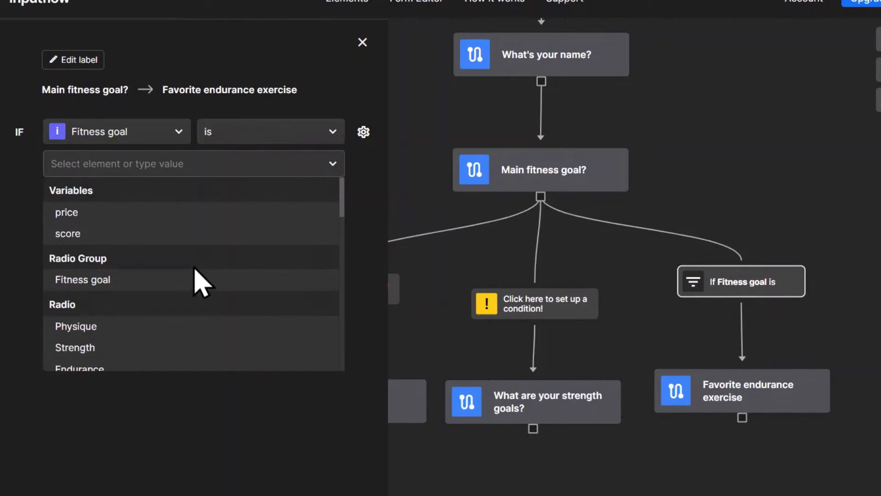
scroll(121, 287, "down", 2)
left_click(121, 294)
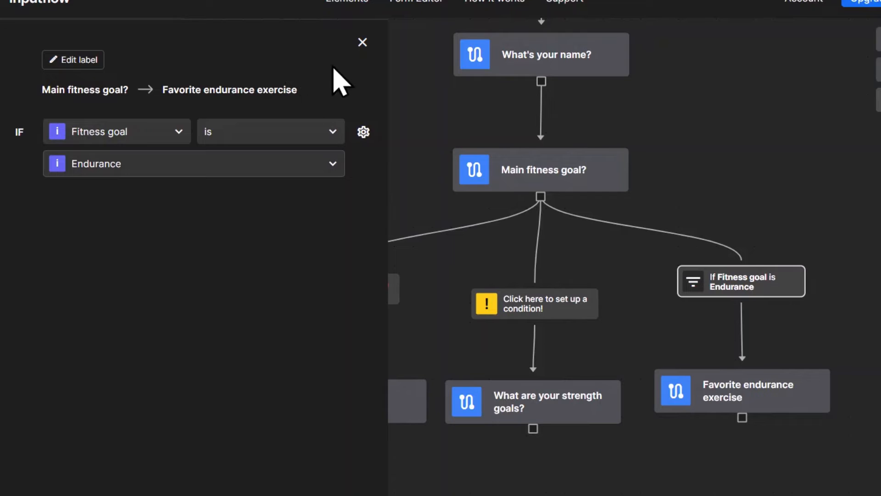
left_click(361, 42)
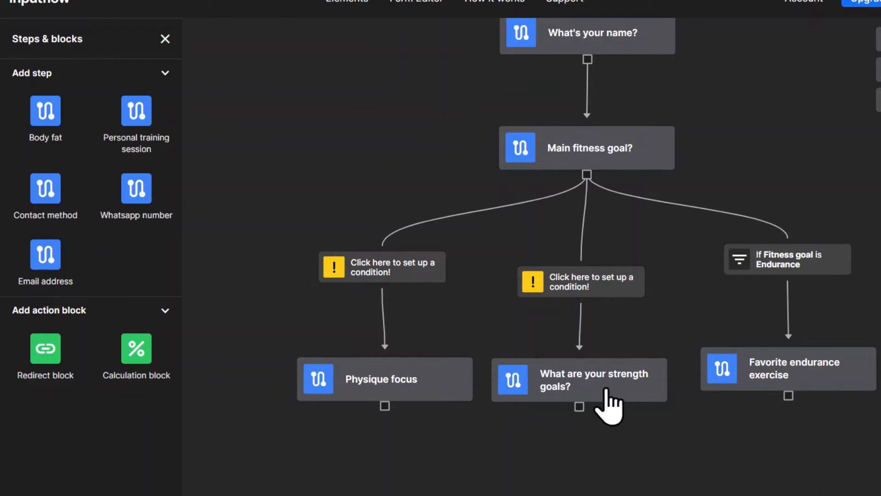
Set the condition between Main fitness goal? and What are your strength goals? to Fitness goal is Strength
left_click(601, 282)
left_click(105, 140)
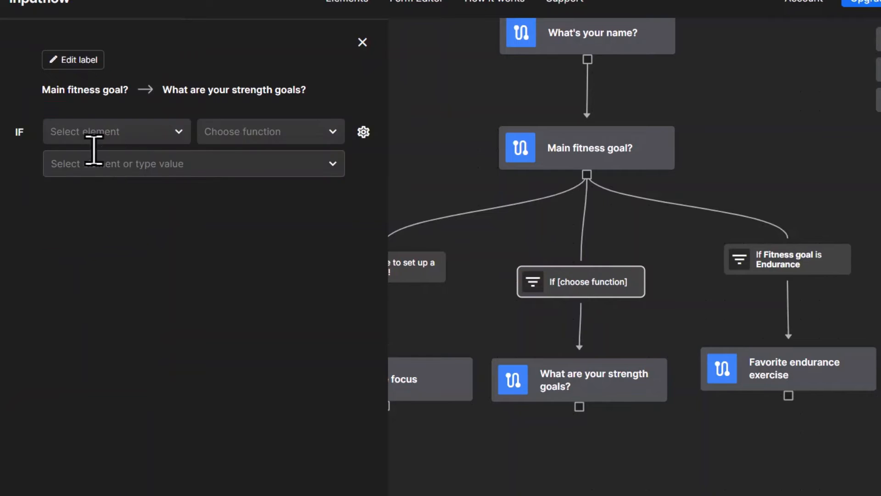
left_click(97, 137)
left_click(116, 248)
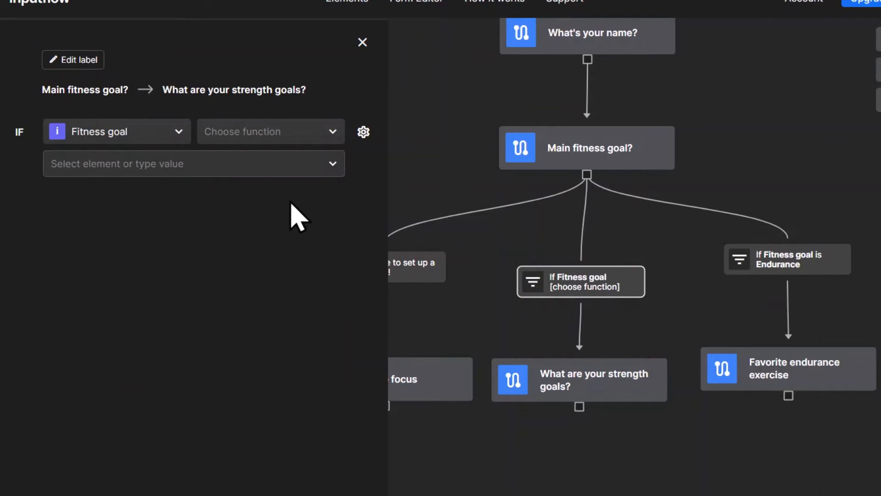
left_click(331, 132)
left_click(287, 155)
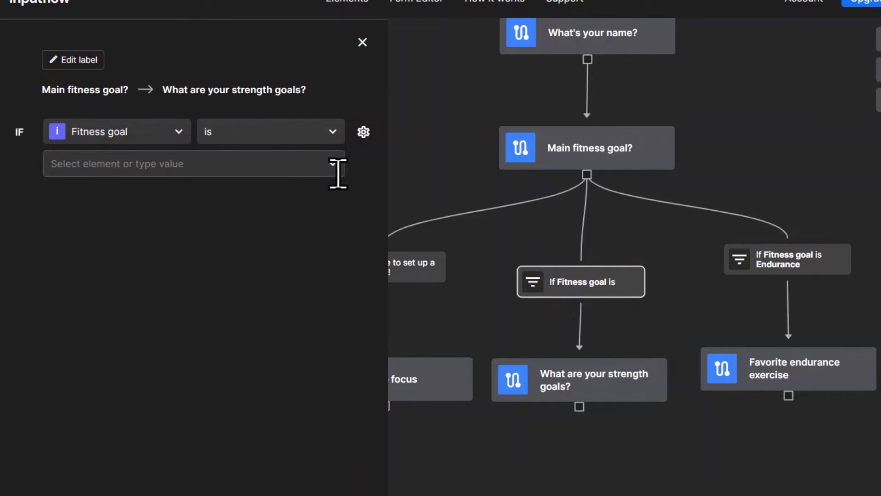
left_click(329, 165)
left_click(114, 348)
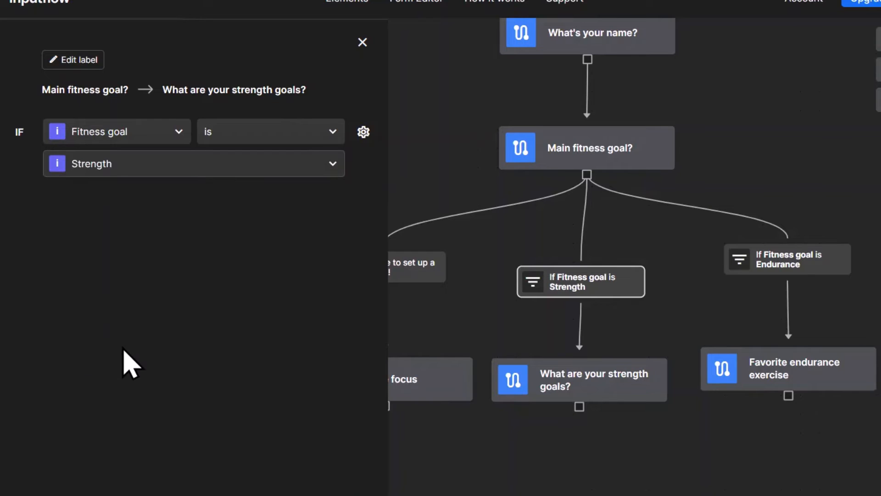
left_click(363, 43)
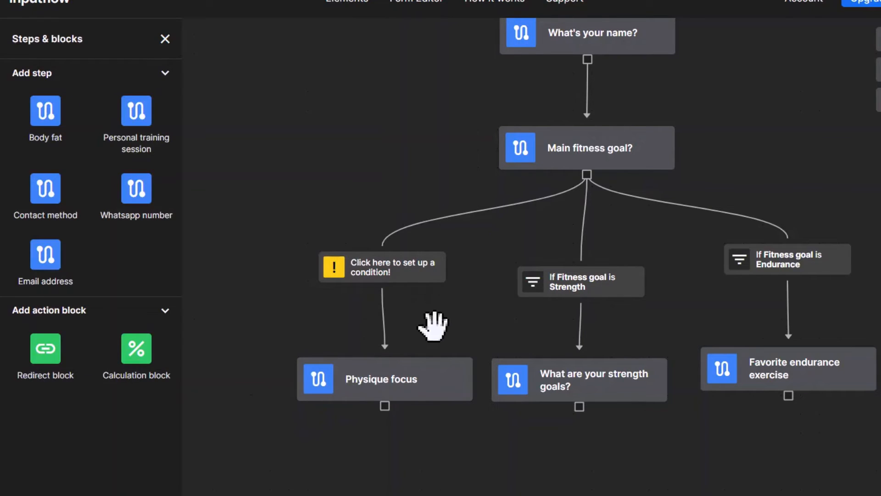
Set the condition leading to Physique focus to Fitness goal is Physique, and nudge the Strength condition block slightly up to tidy the row
left_click_drag(411, 404, 450, 383)
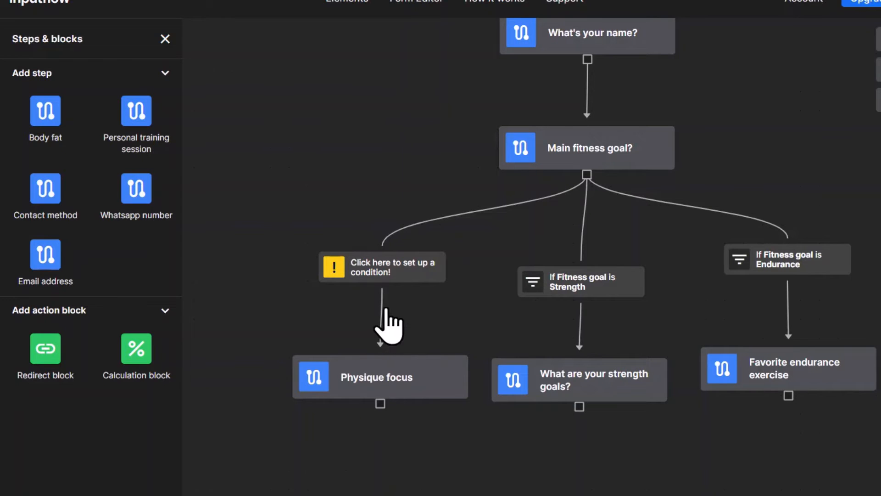
left_click(390, 269)
left_click(104, 134)
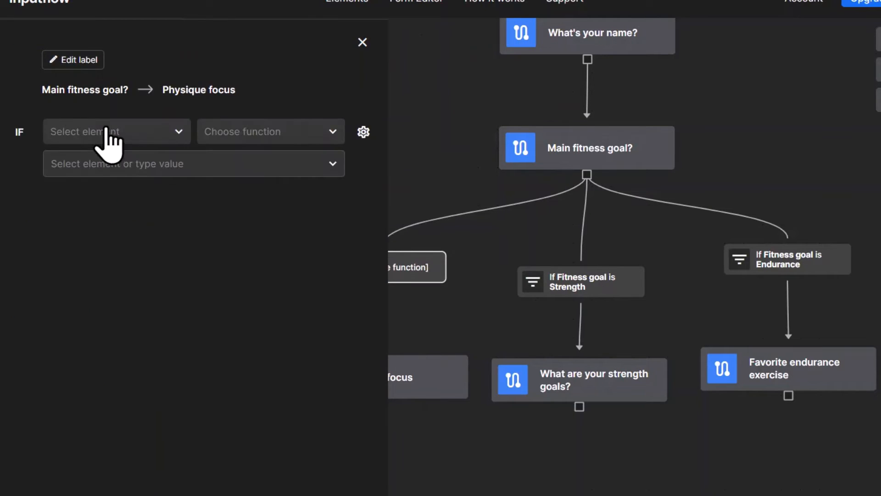
left_click(107, 131)
left_click(112, 247)
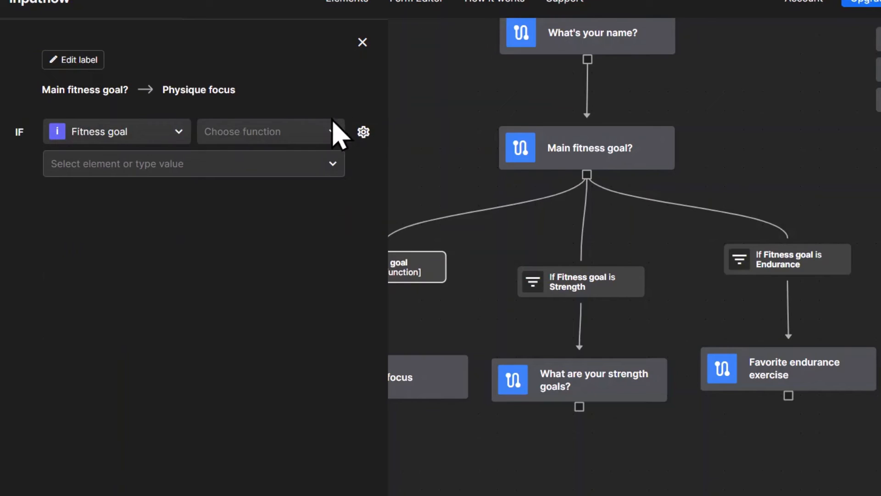
left_click(335, 132)
left_click(271, 156)
left_click(331, 164)
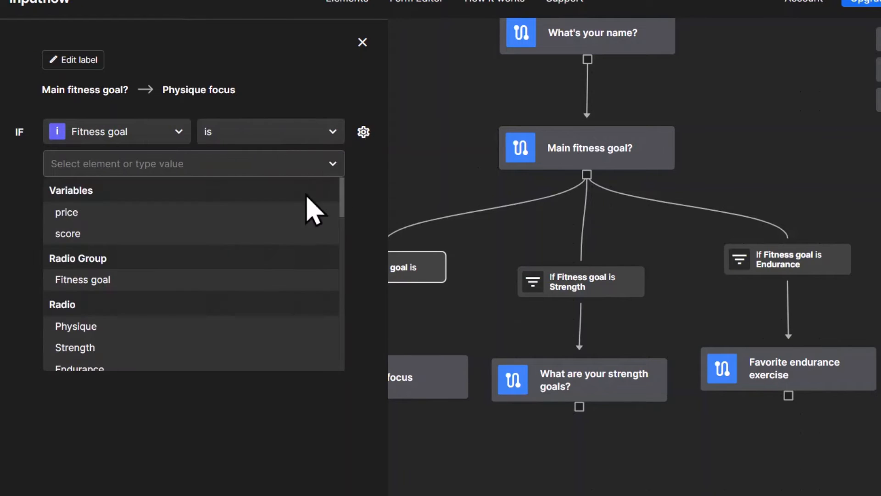
left_click(153, 327)
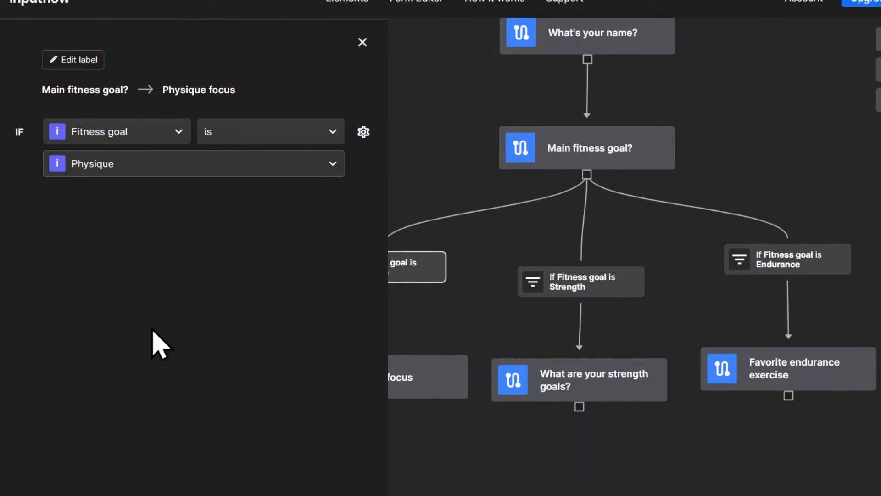
left_click(363, 42)
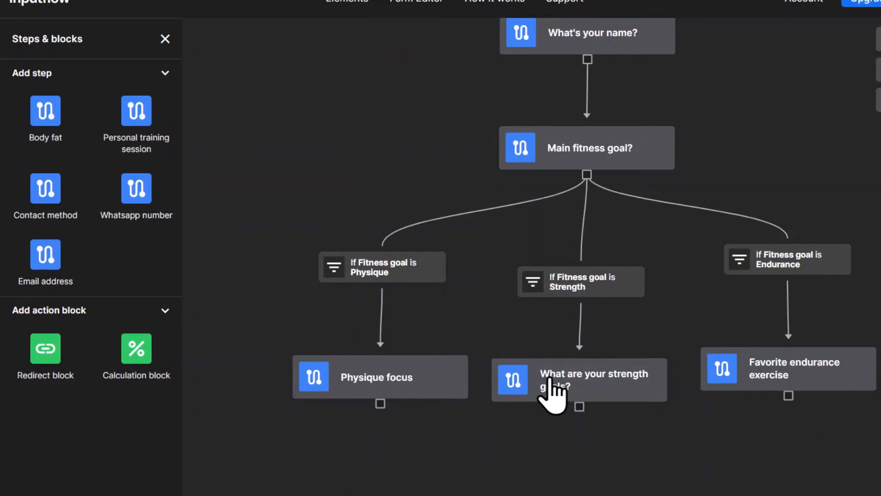
left_click_drag(596, 285, 598, 276)
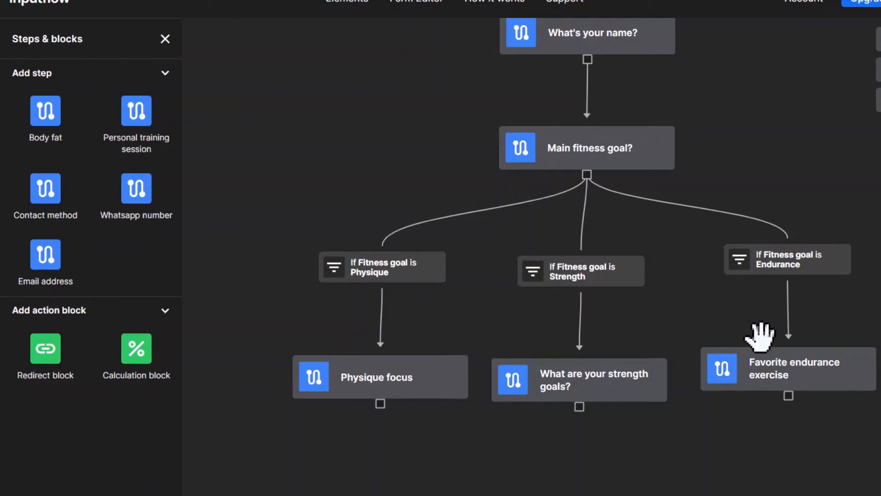
Try adding an AND rule to the Favorite endurance exercise condition, and delete the extra rule
left_click(782, 269)
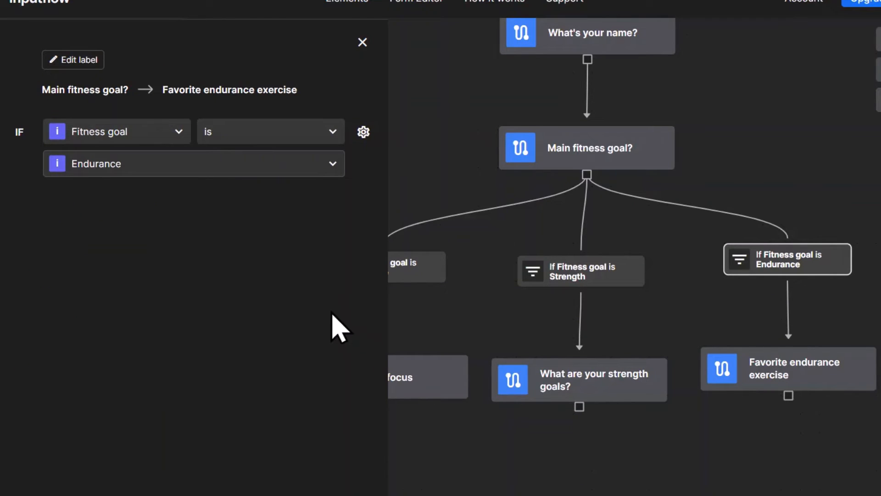
left_click(363, 132)
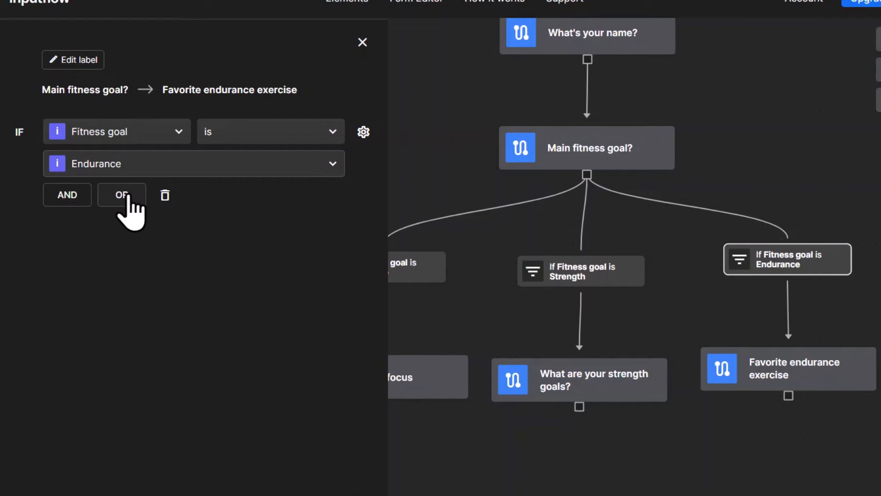
left_click(73, 195)
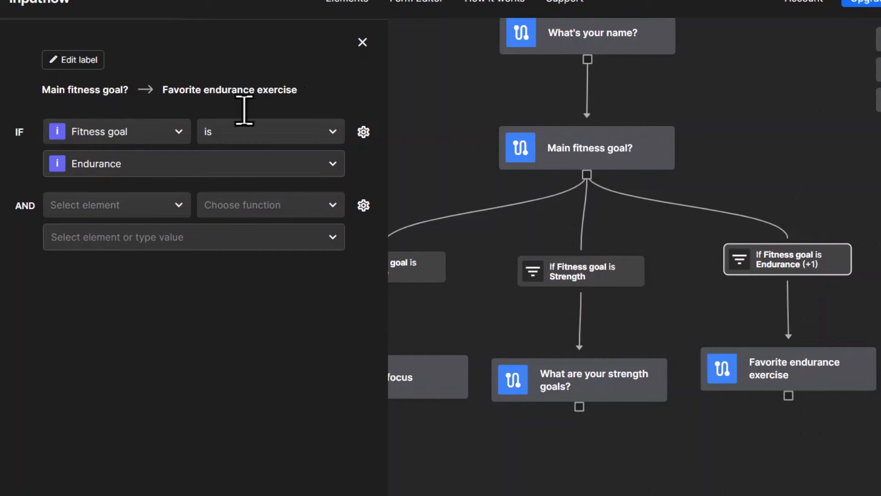
left_click(363, 205)
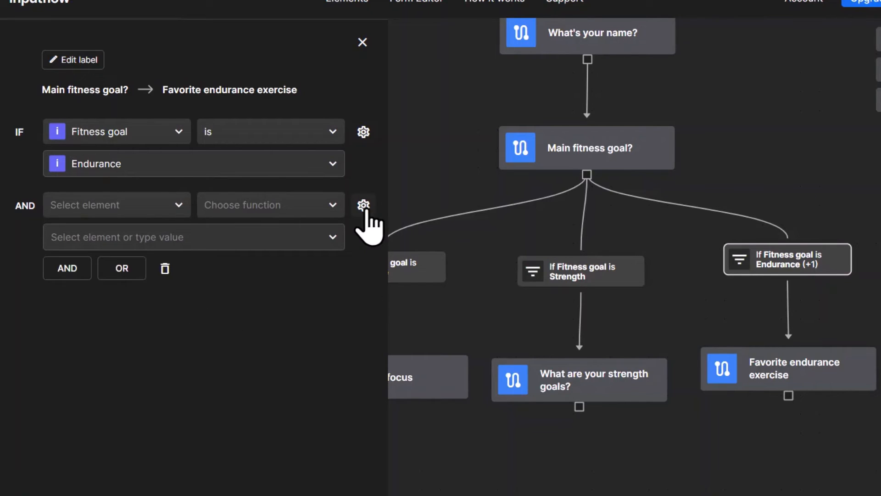
left_click(165, 268)
Try extending the Endurance condition with an OR group, an AND rule inside it and a second OR group
left_click(364, 132)
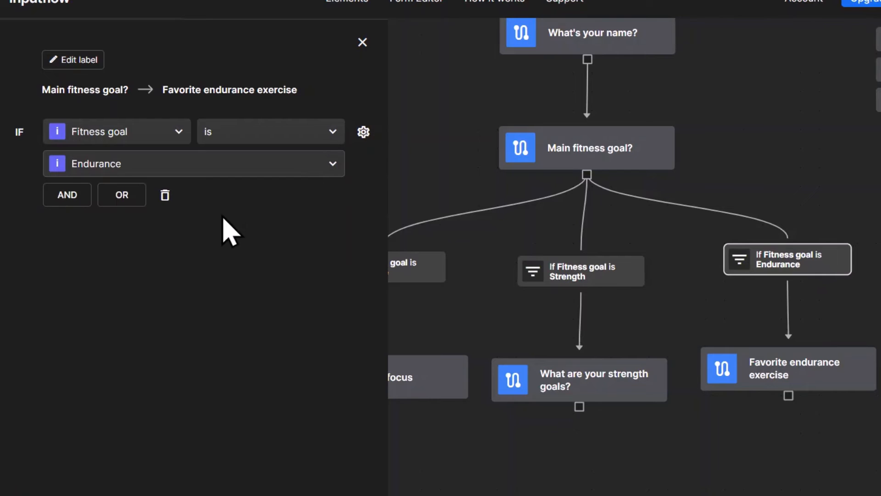
left_click(122, 195)
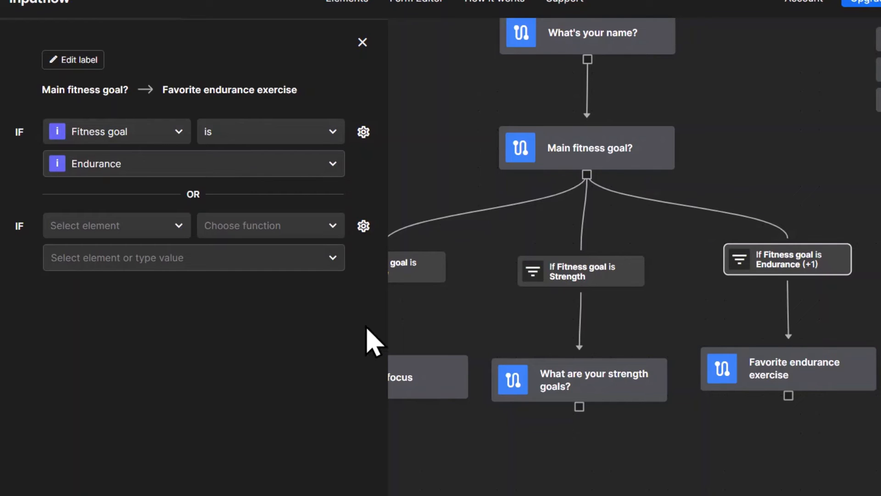
left_click(364, 225)
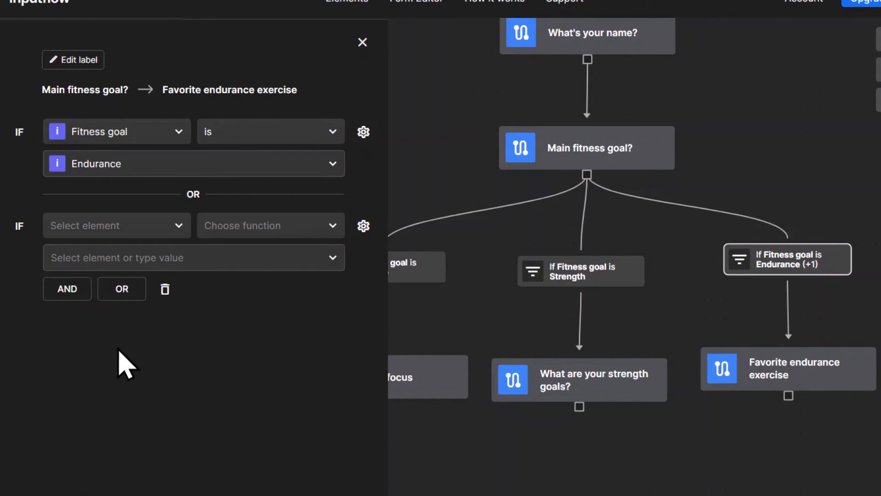
left_click(64, 290)
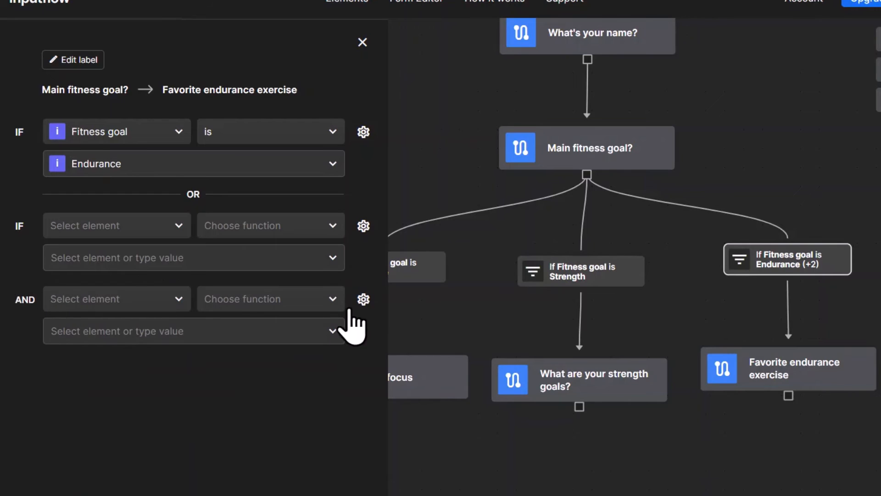
left_click(363, 299)
left_click(122, 362)
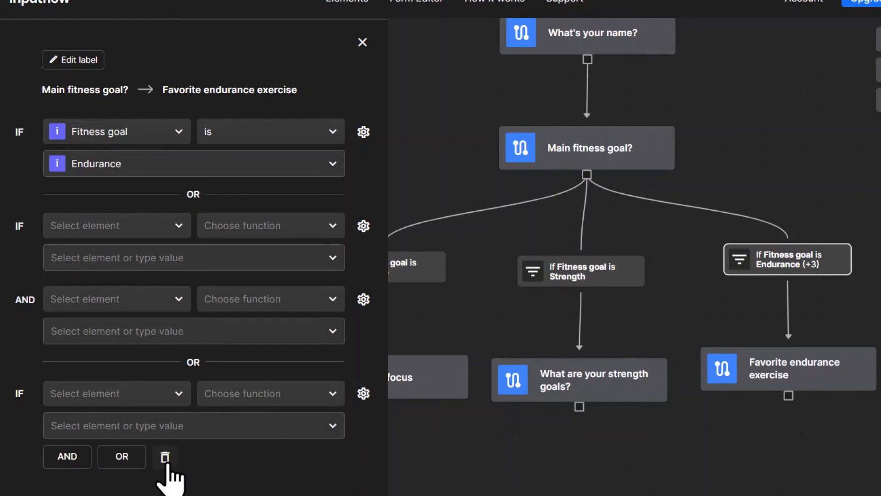
Delete all the empty OR and AND rules from the Endurance condition, keeping only the Fitness goal rule, and close its settings
left_click(165, 454)
left_click(165, 361)
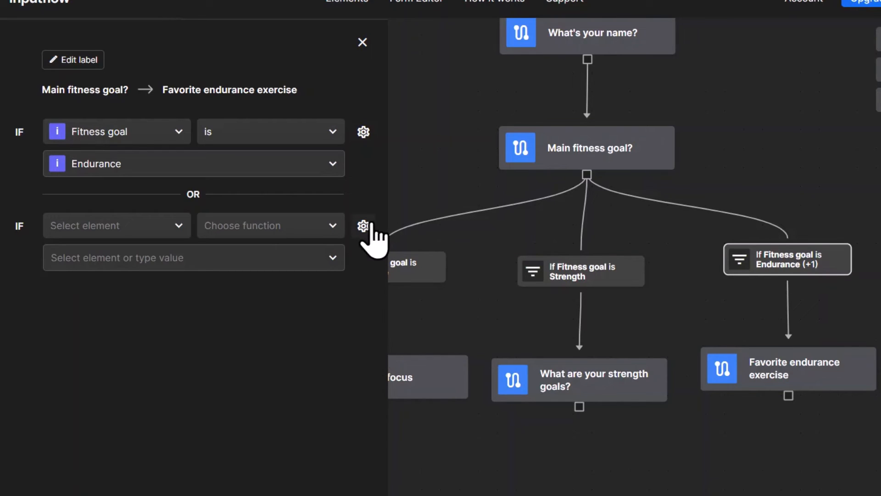
mouse_move(311, 312)
left_click(165, 290)
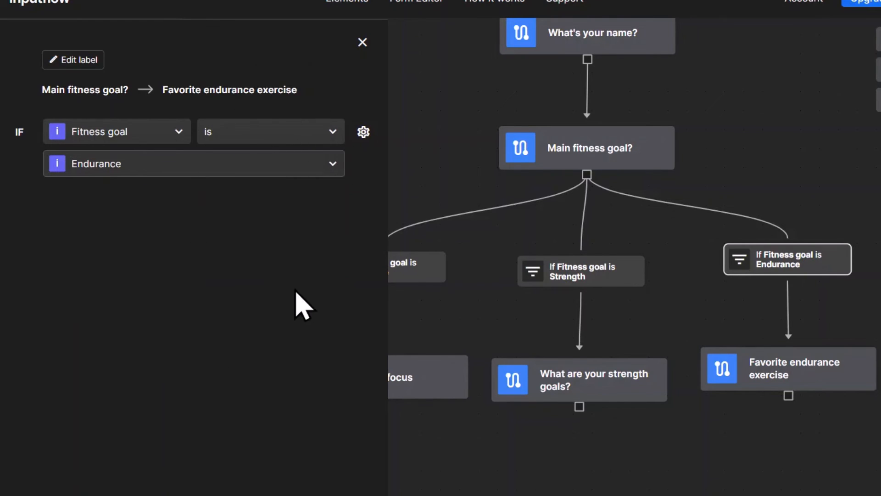
left_click(363, 42)
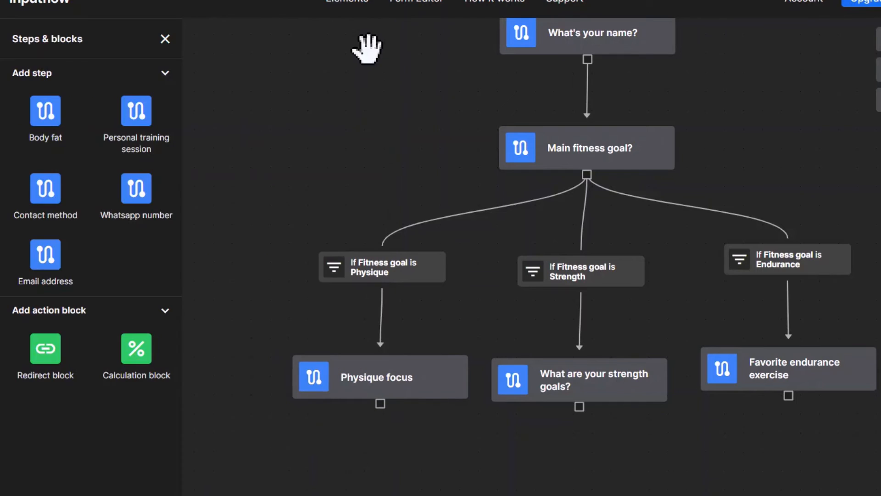
Test the branching in the live form by choosing Physique as the main fitness goal and continuing to its follow-up question
left_click_drag(453, 494, 464, 413)
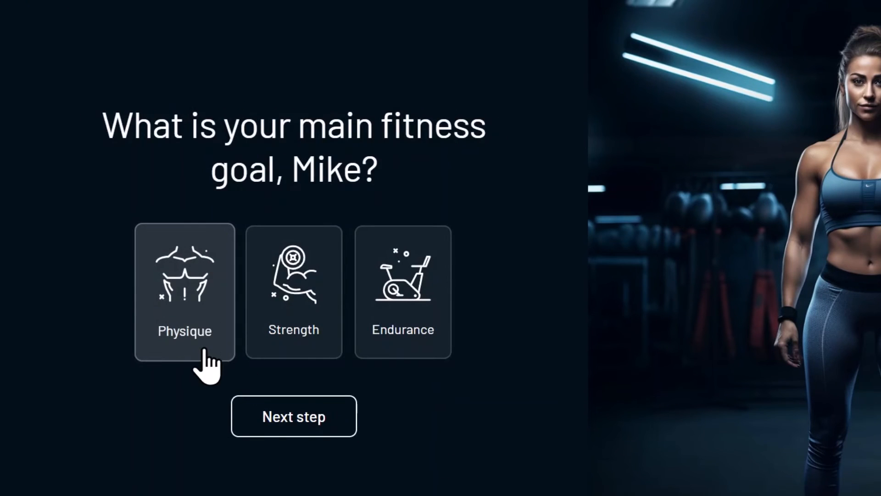
left_click(201, 285)
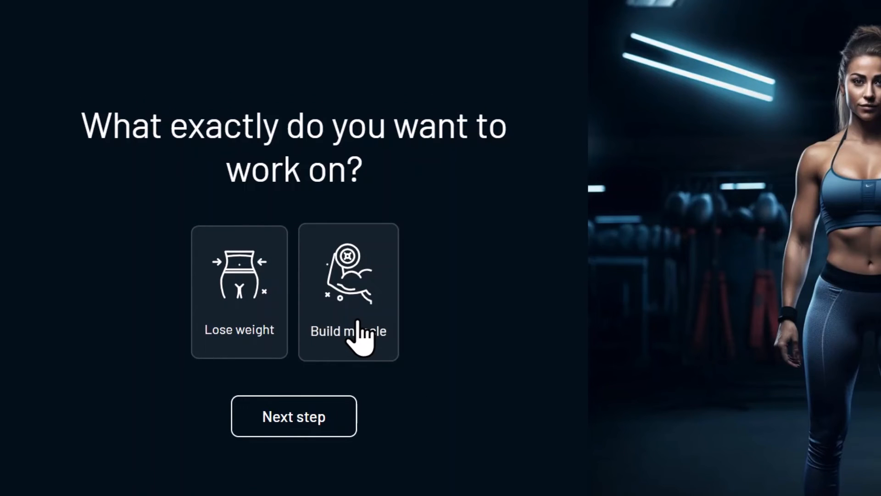
Choose Build muscle as the answer to the physique follow-up question in the live form
left_click(360, 338)
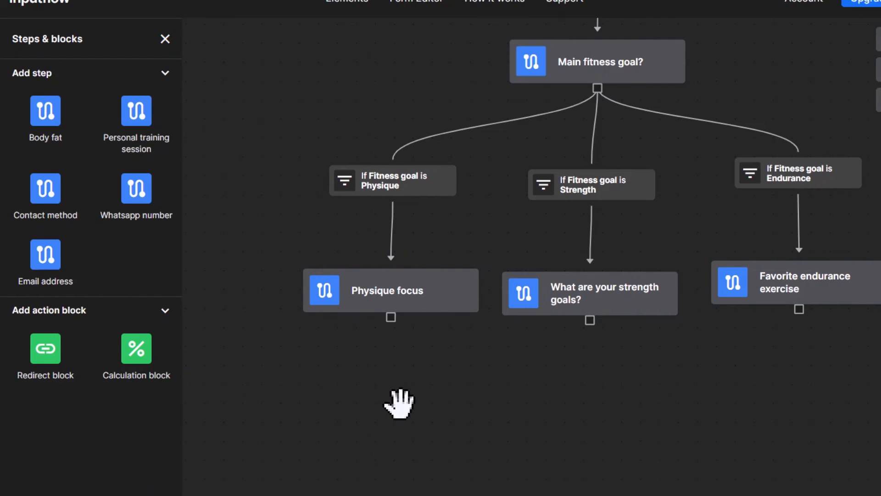
Add the Body fat step below Physique focus in the flow and connect Physique focus to it
left_click_drag(394, 403, 400, 369)
scroll(400, 369, "down", 2)
left_click_drag(400, 434, 397, 362)
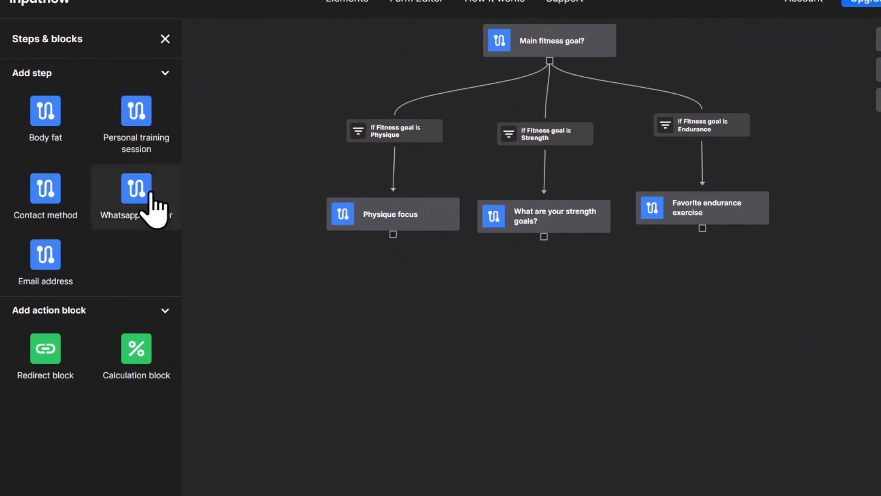
left_click_drag(42, 114, 357, 330)
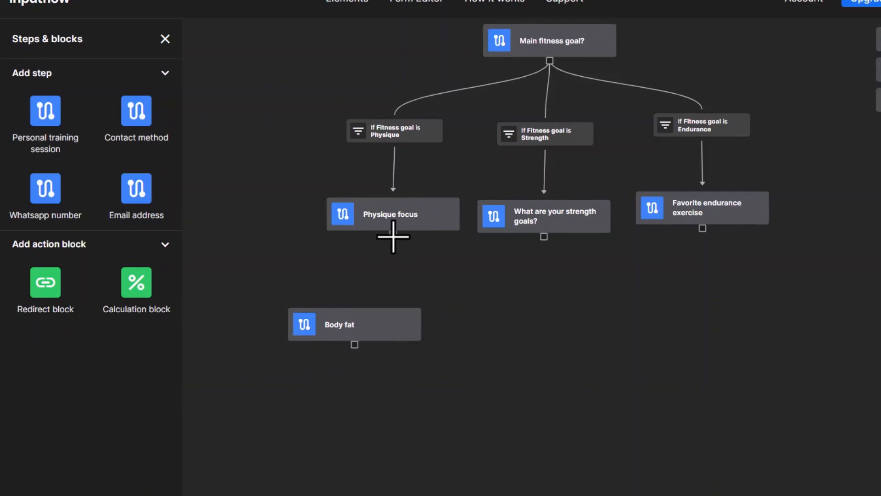
left_click_drag(394, 235, 337, 334)
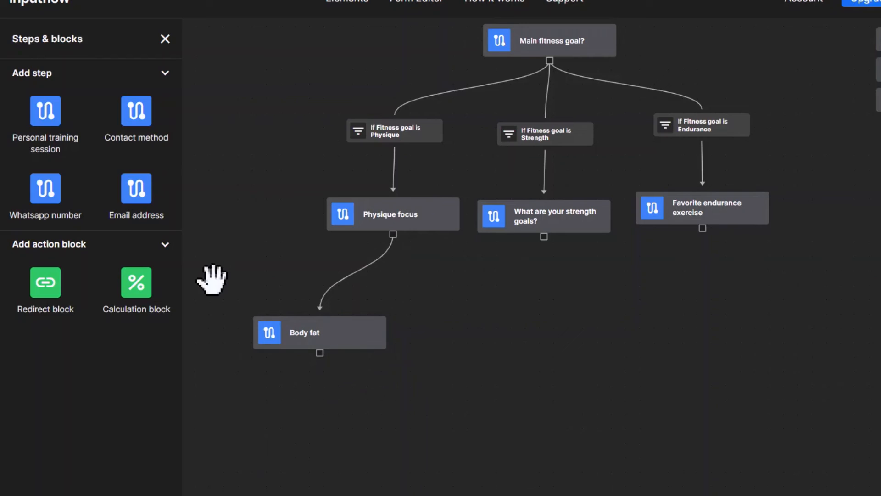
Add the Personal training session step below Body fat and connect both Physique focus and Body fat to it
left_click_drag(63, 140, 514, 451)
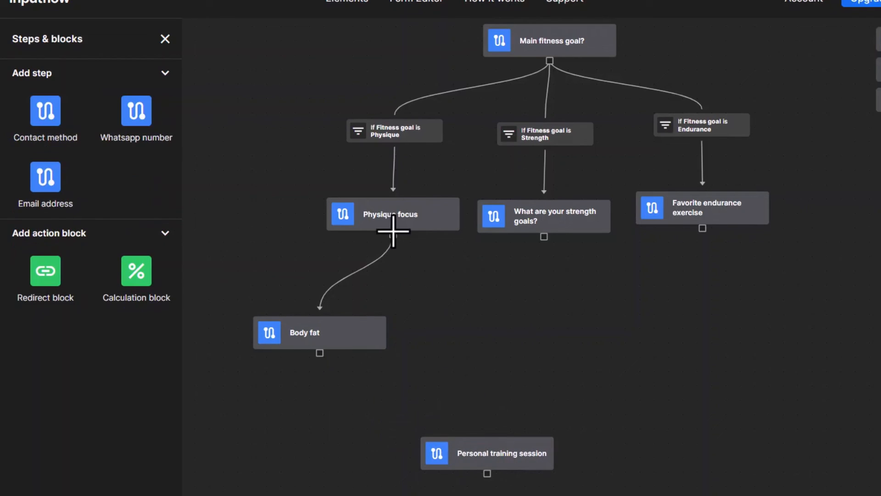
left_click_drag(393, 231, 485, 447)
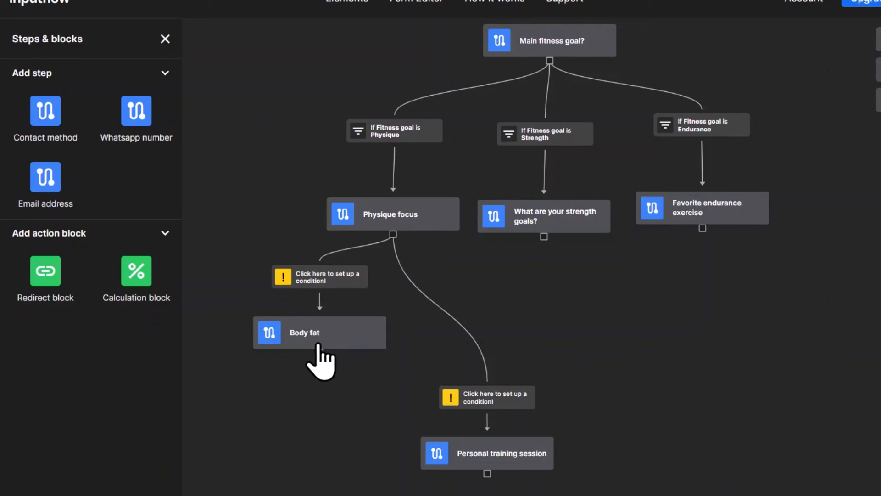
left_click_drag(321, 352, 509, 461)
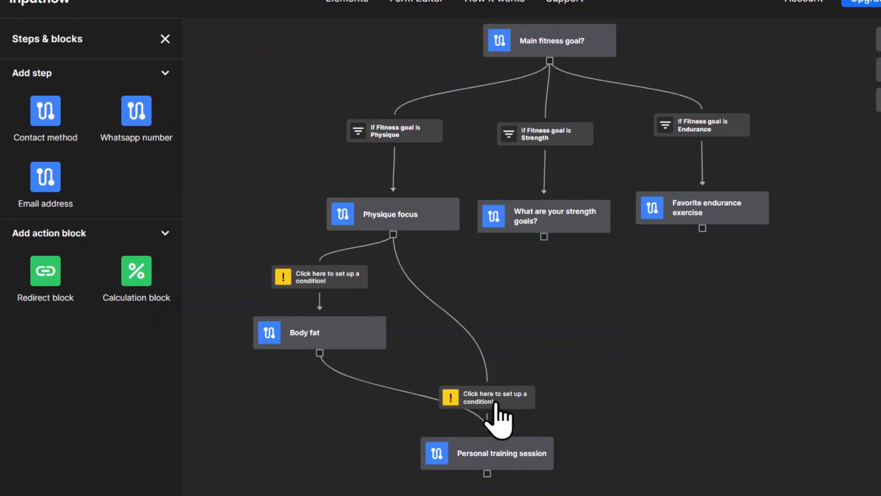
Space out the Physique focus branch by repositioning its two unset conditions and the Body fat and Personal training session steps
left_click_drag(509, 409, 487, 321)
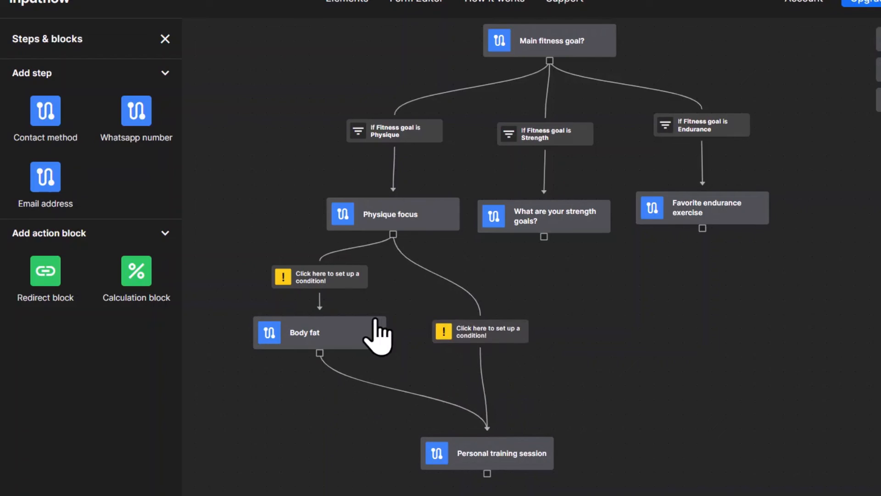
left_click_drag(374, 331, 373, 361)
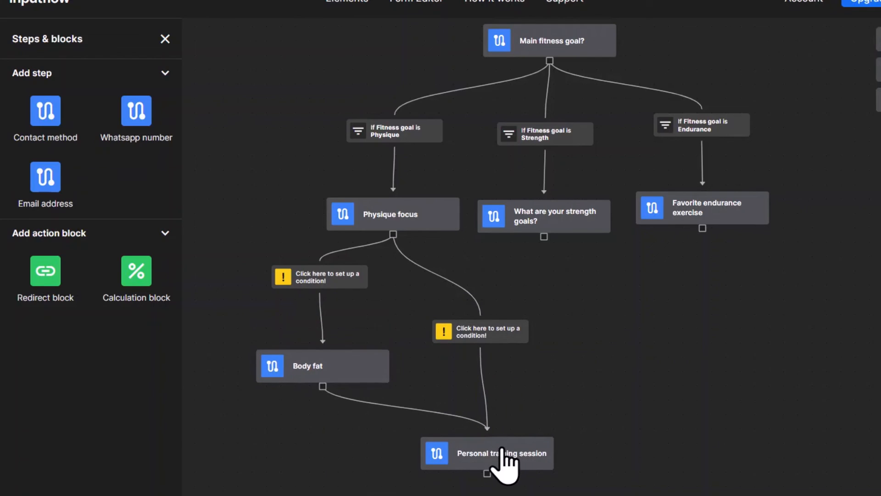
left_click_drag(507, 463, 459, 487)
left_click_drag(333, 280, 333, 297)
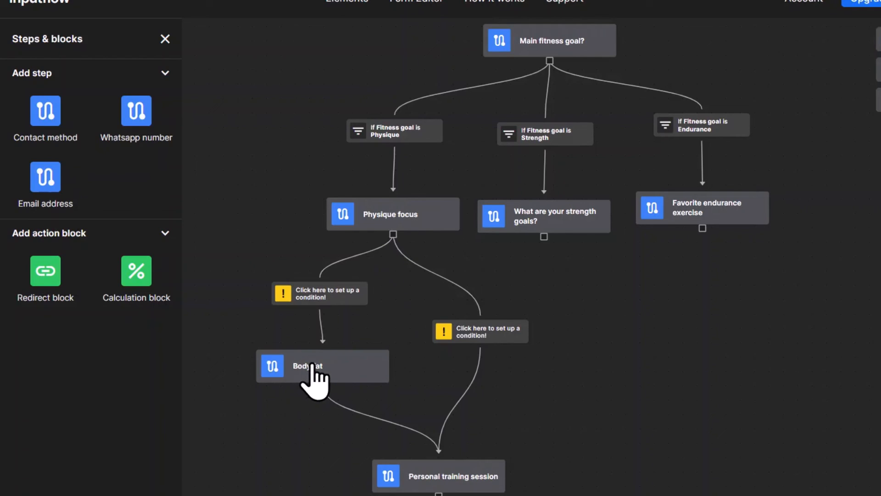
Set the condition from Physique focus to Body fat to "Physique focus is Lose weight" and close its settings
scroll(236, 315, "up", 2)
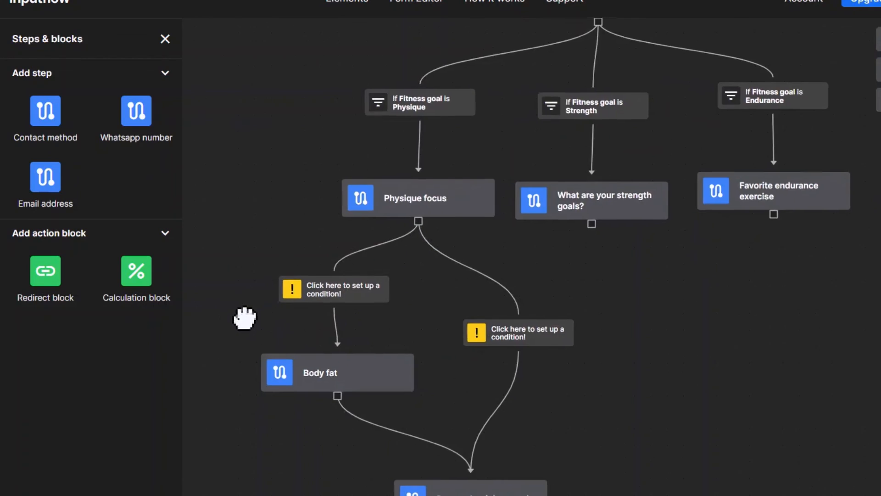
left_click_drag(246, 315, 523, 324)
left_click(571, 280)
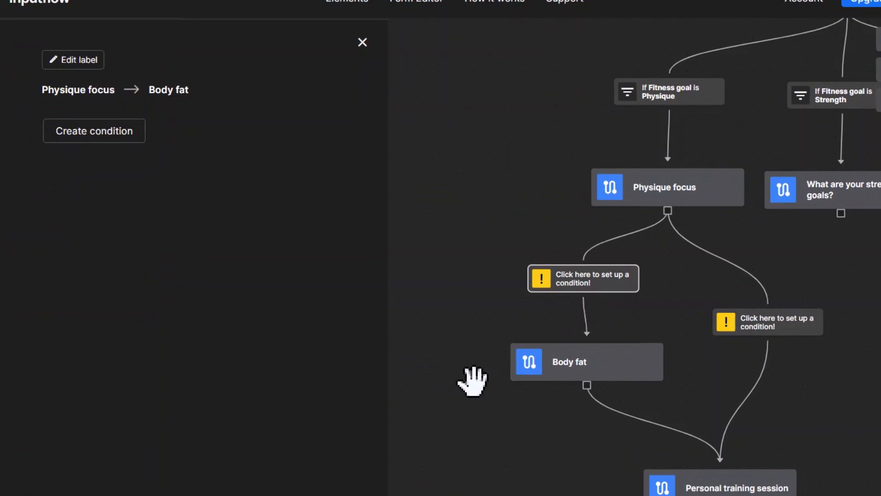
left_click(104, 133)
left_click(123, 134)
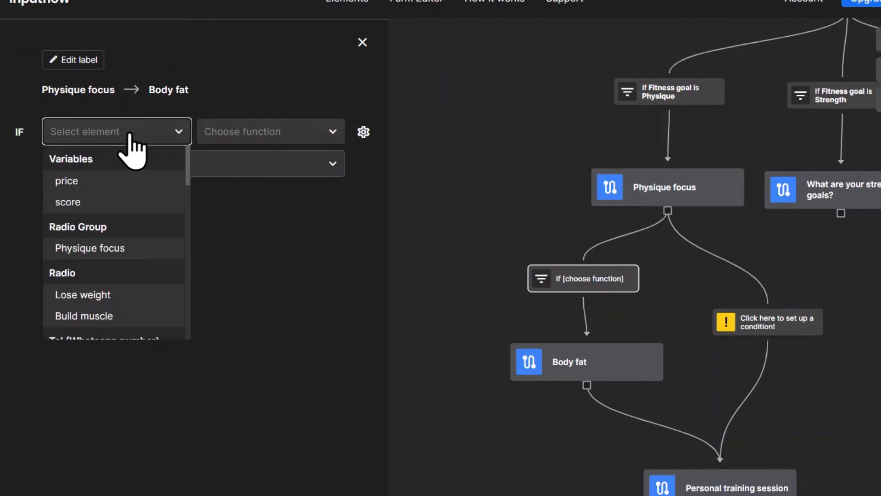
left_click(115, 248)
left_click(320, 133)
left_click(282, 155)
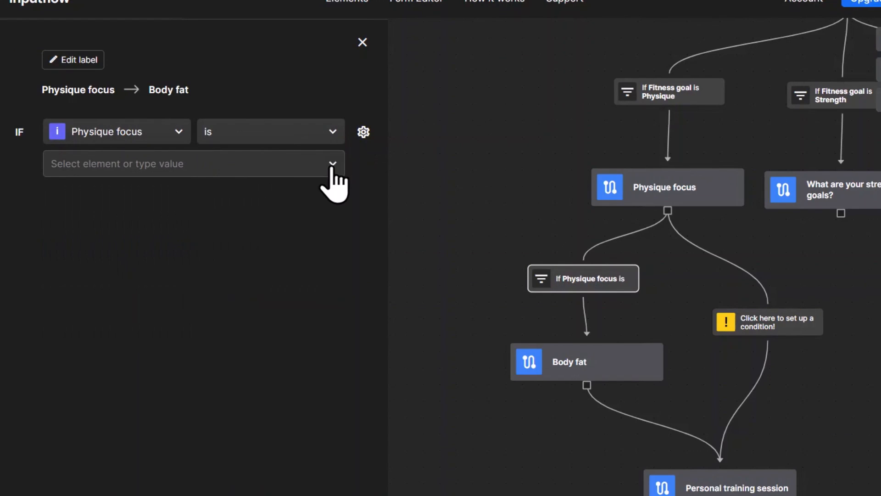
left_click(330, 170)
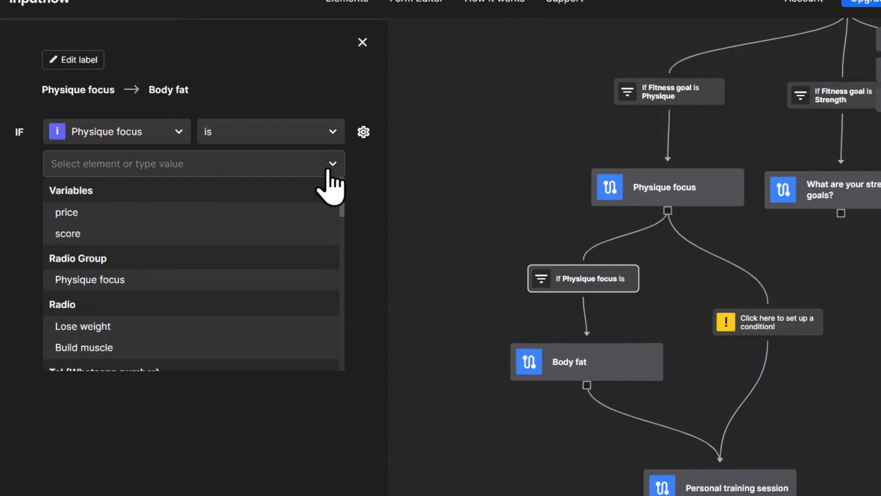
left_click(130, 326)
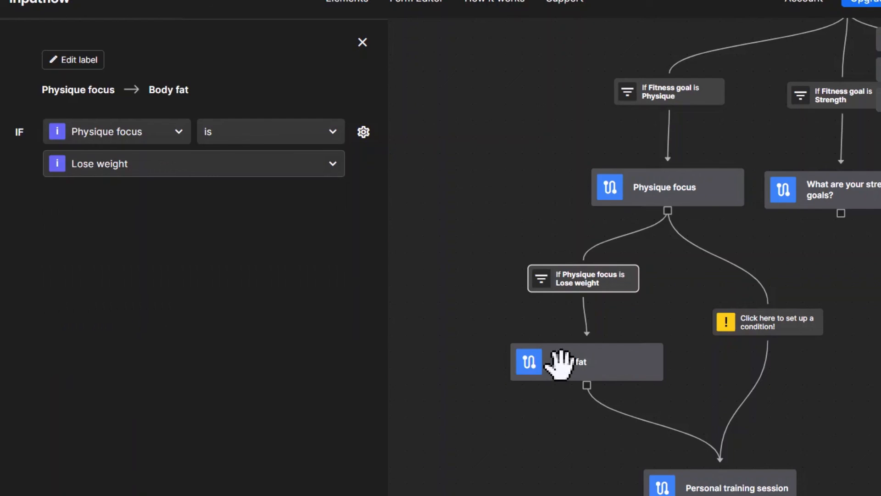
left_click(358, 46)
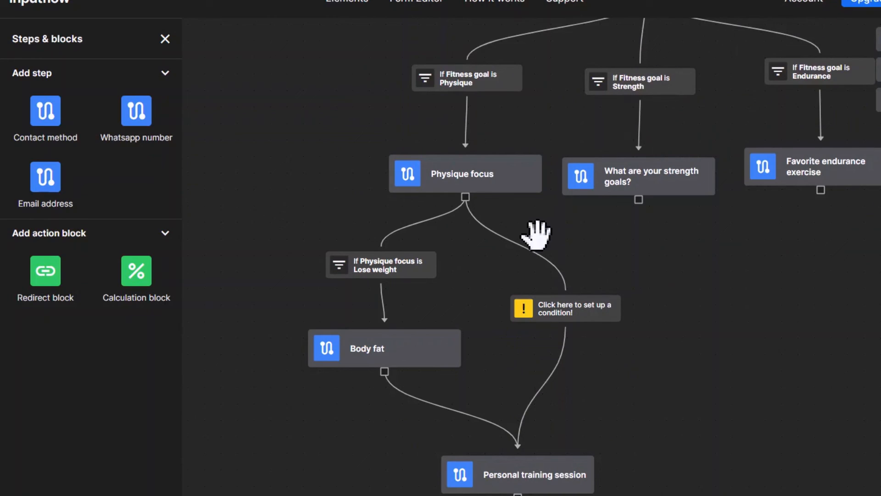
Set the condition from Physique focus to Personal training session to "any other case" and move it roughly level with the Lose weight condition
left_click(563, 316)
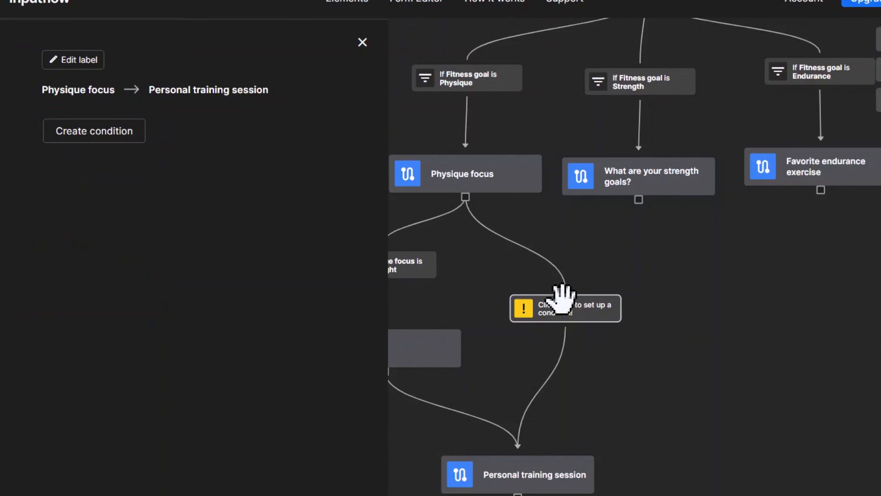
left_click_drag(606, 407, 758, 407)
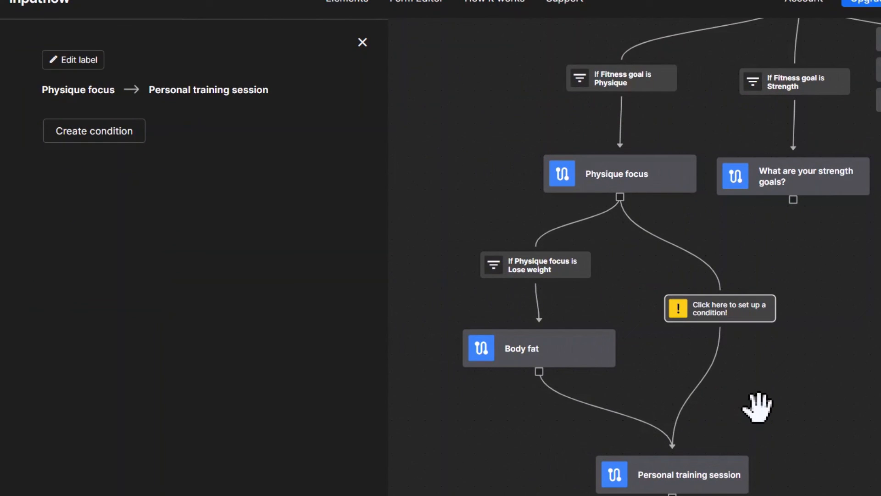
left_click(110, 136)
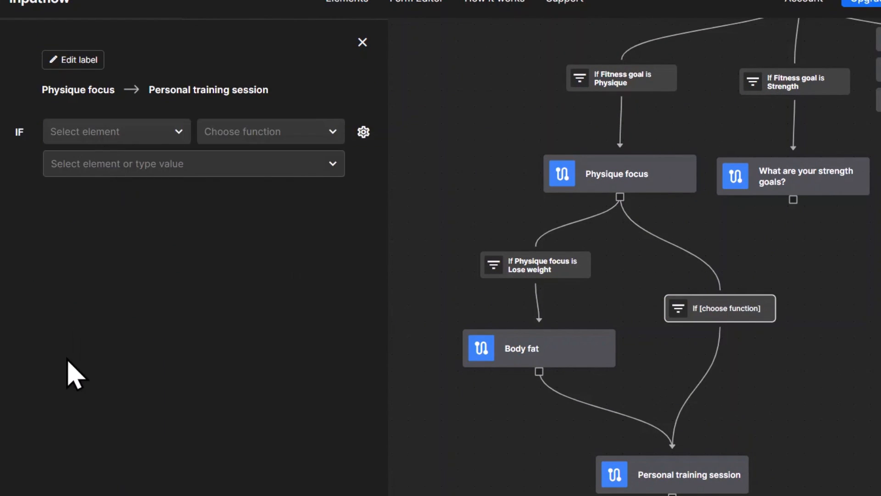
left_click(327, 130)
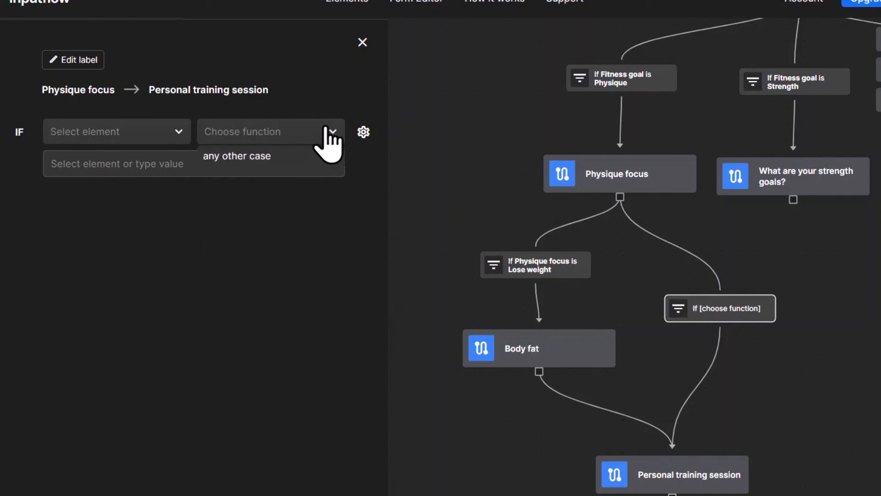
left_click(293, 158)
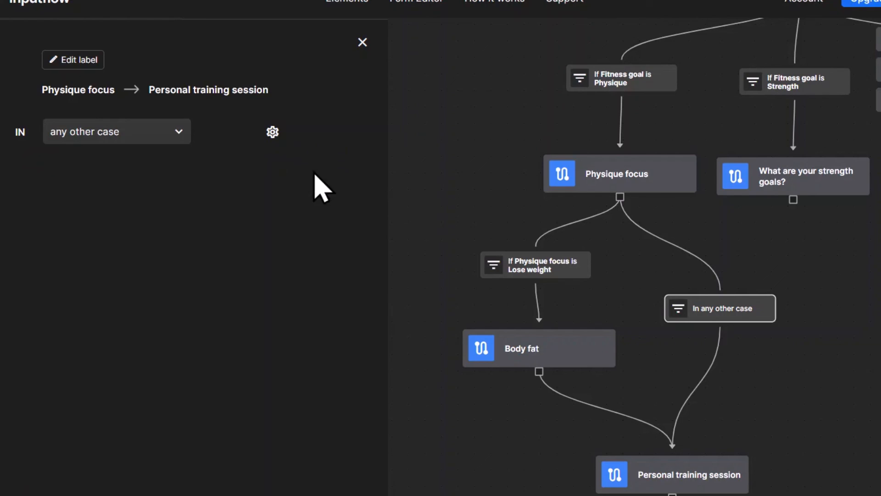
left_click(363, 38)
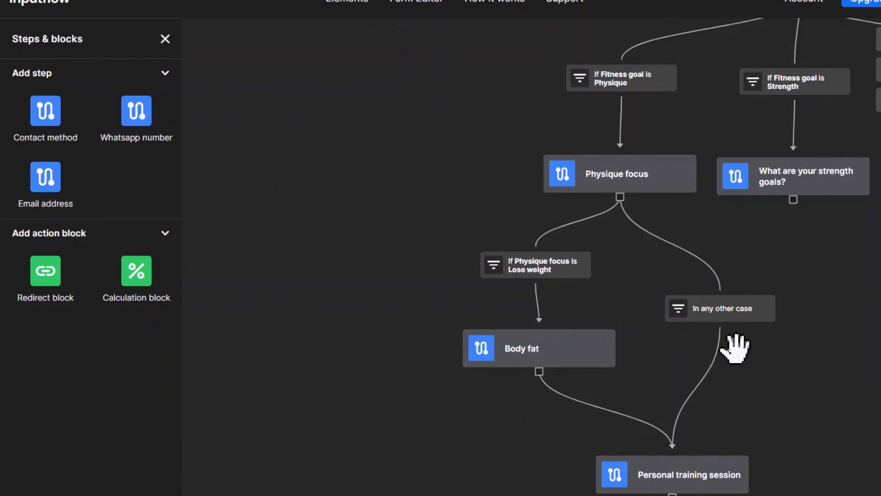
scroll(732, 363, "up", 2)
left_click_drag(719, 325, 693, 275)
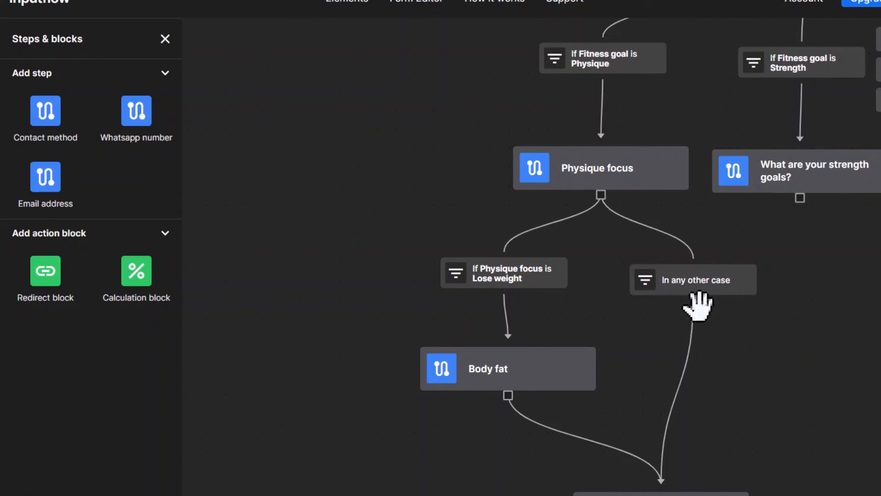